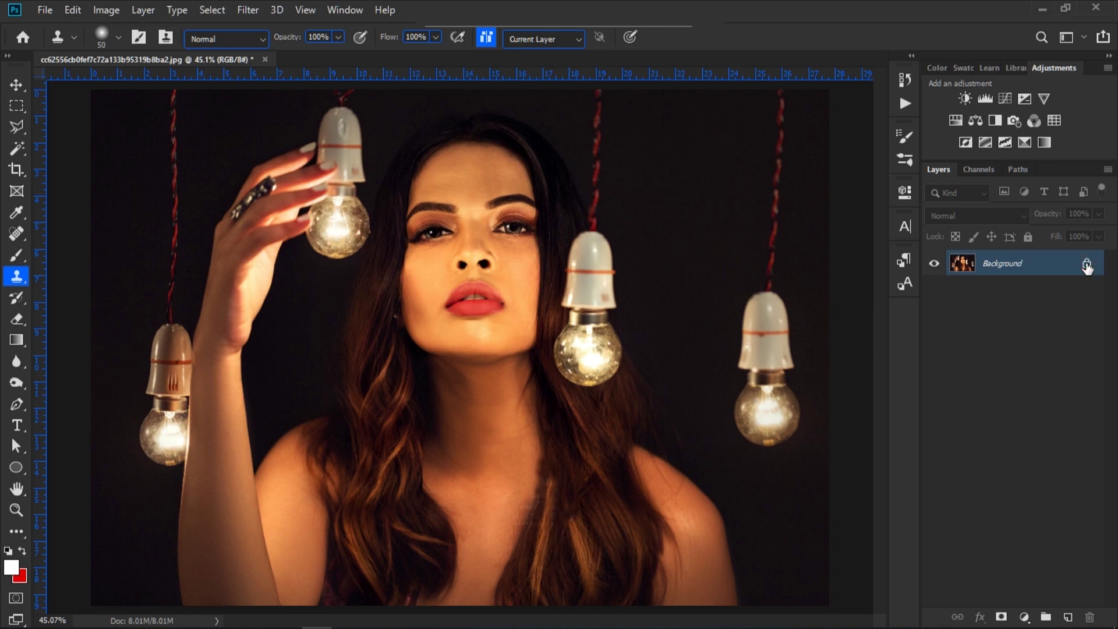
Unlock the background layer and add a Brightness/Contrast adjustment layer with brightness 18 and contrast -46
{"action": "left_click", "coordinate": [1087, 265]}
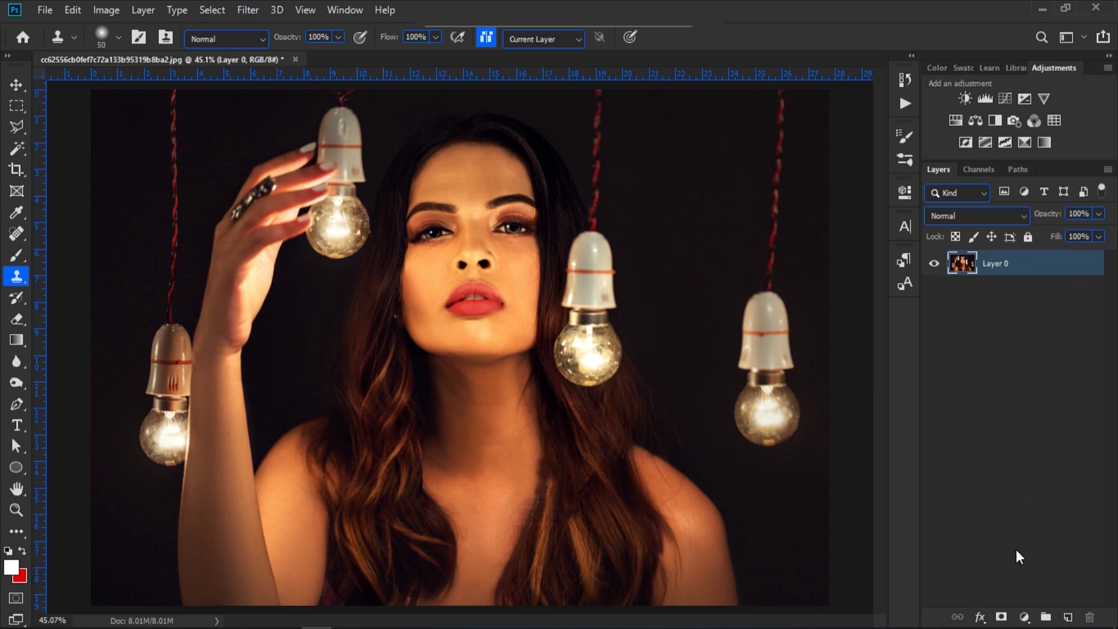
{"action": "left_click", "coordinate": [1025, 616]}
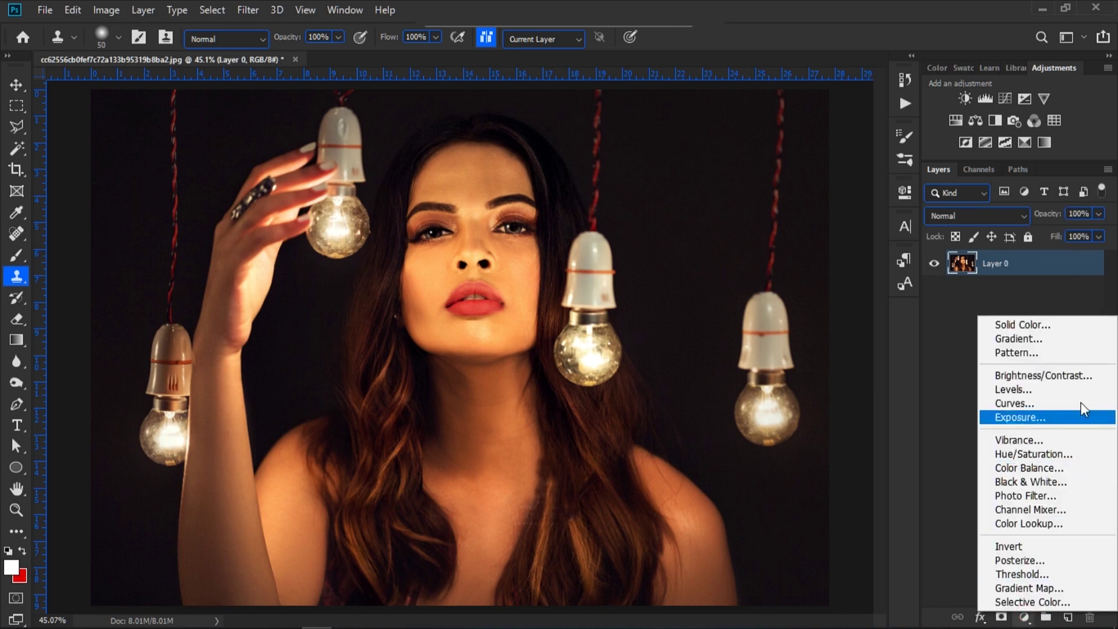
{"action": "left_click", "coordinate": [1065, 379]}
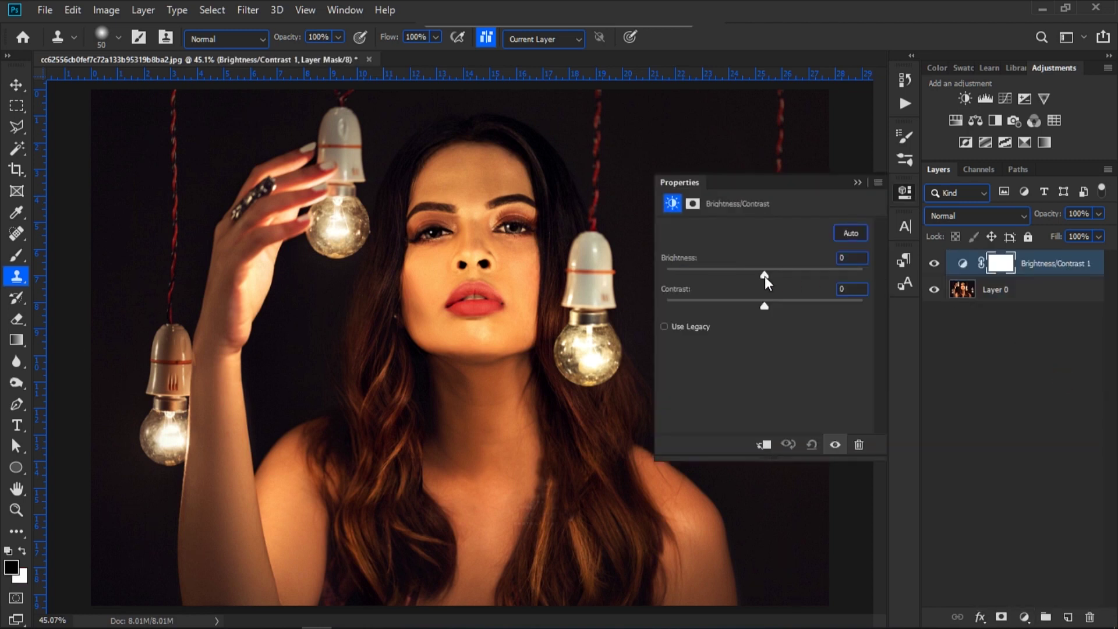
{"action": "left_click_drag", "start_coordinate": [765, 281], "coordinate": [777, 282]}
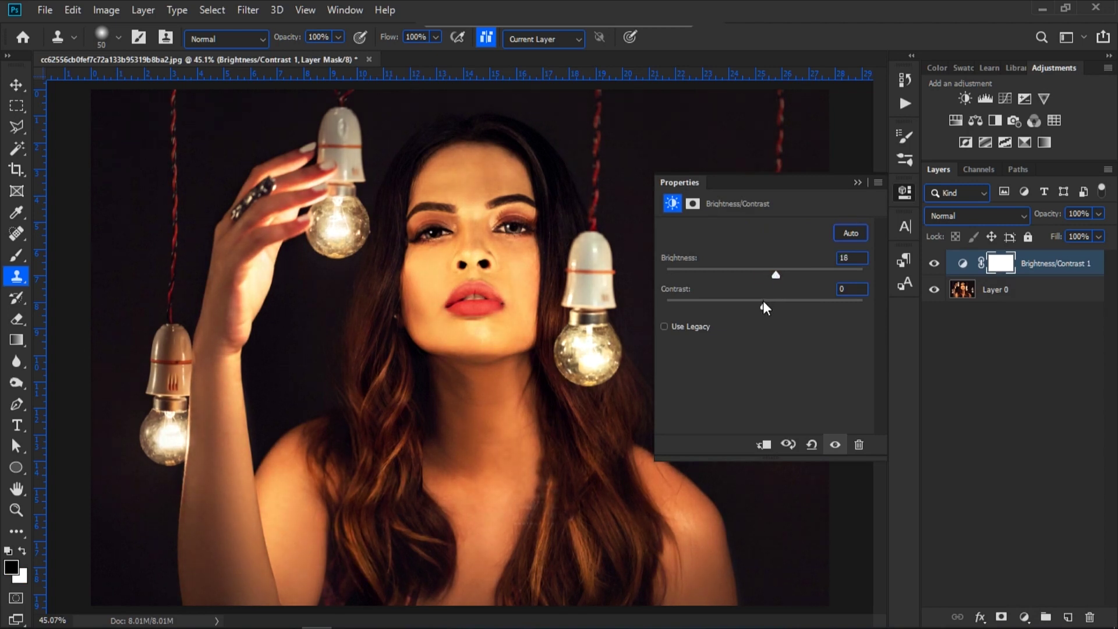
{"action": "left_click_drag", "start_coordinate": [765, 311], "coordinate": [675, 307]}
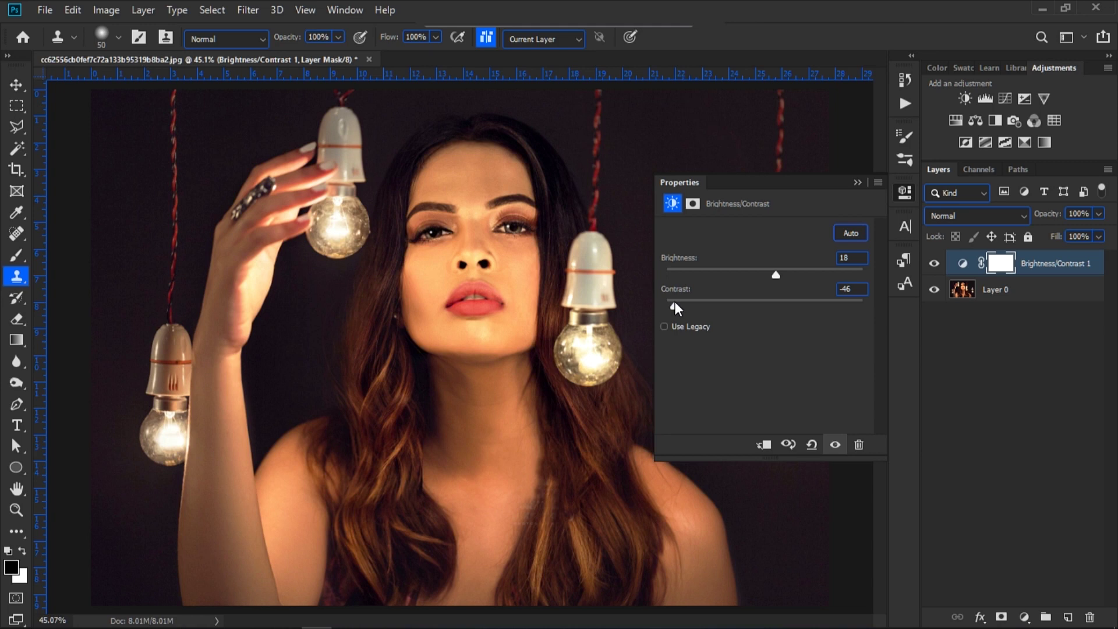
{"action": "left_click", "coordinate": [857, 182]}
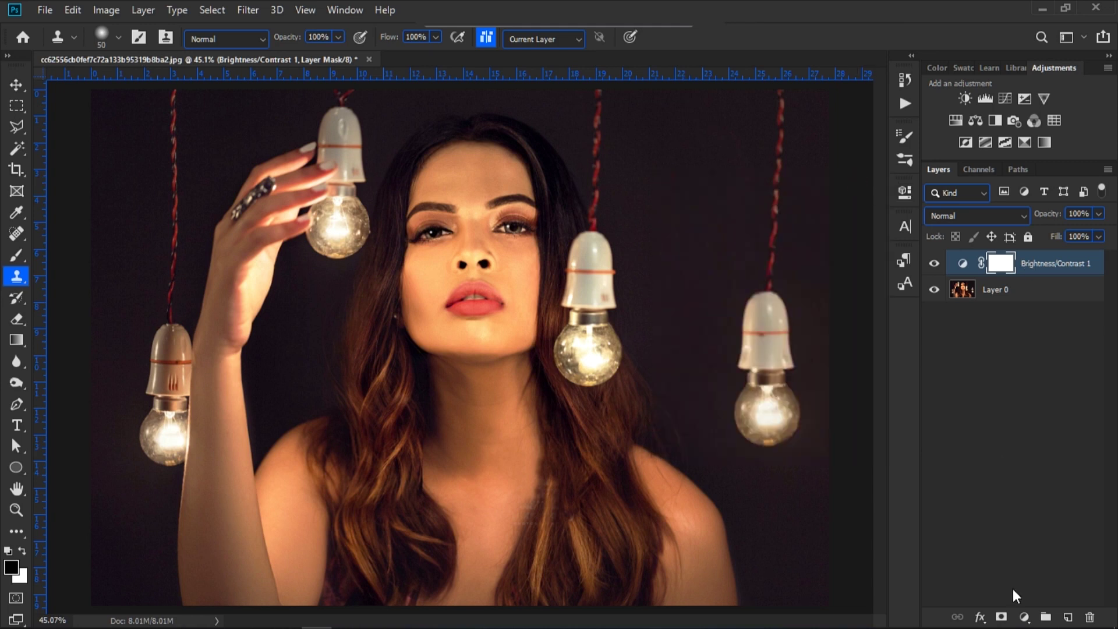
Add a Selective Color adjustment layer and set Neutrals to cyan -21, magenta +7, yellow -10 and black -11
{"action": "left_click", "coordinate": [1024, 617]}
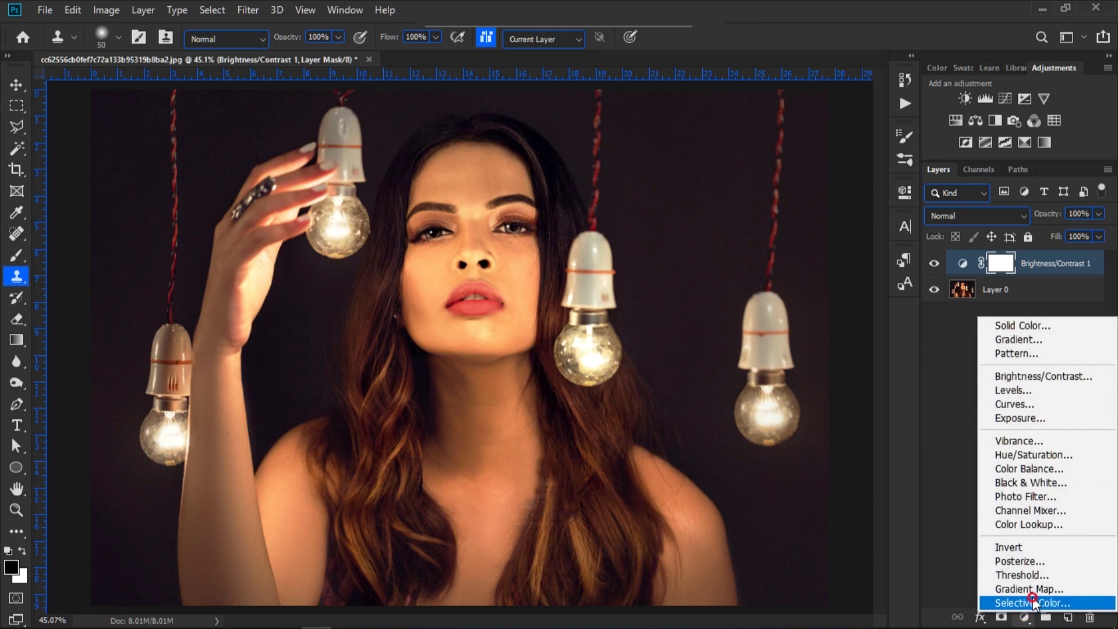
{"action": "left_click", "coordinate": [1032, 603]}
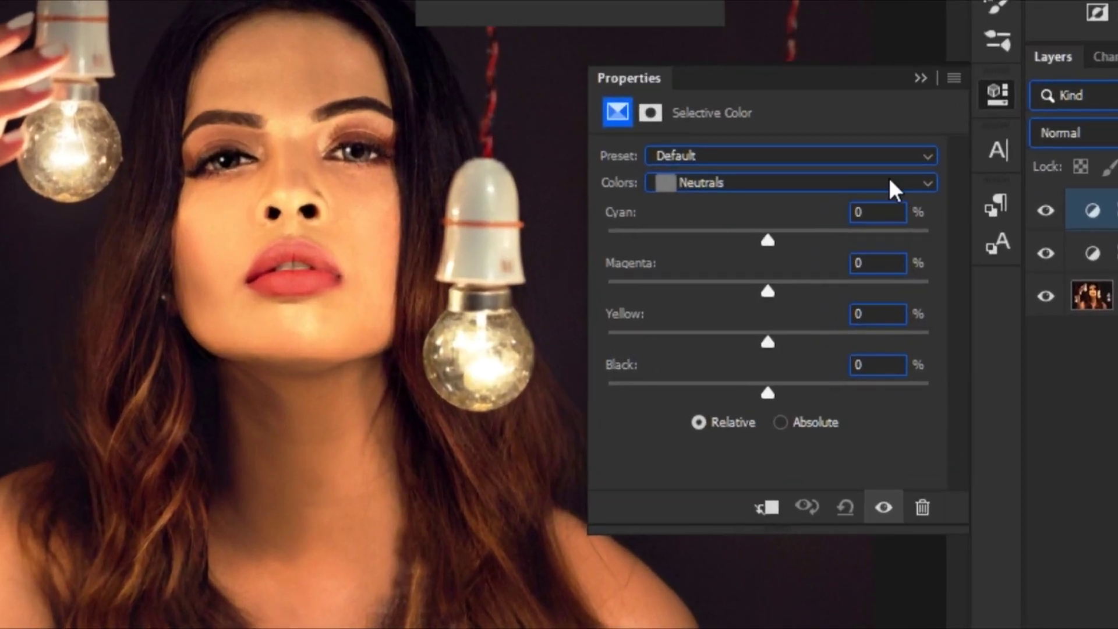
{"action": "left_click", "coordinate": [888, 185]}
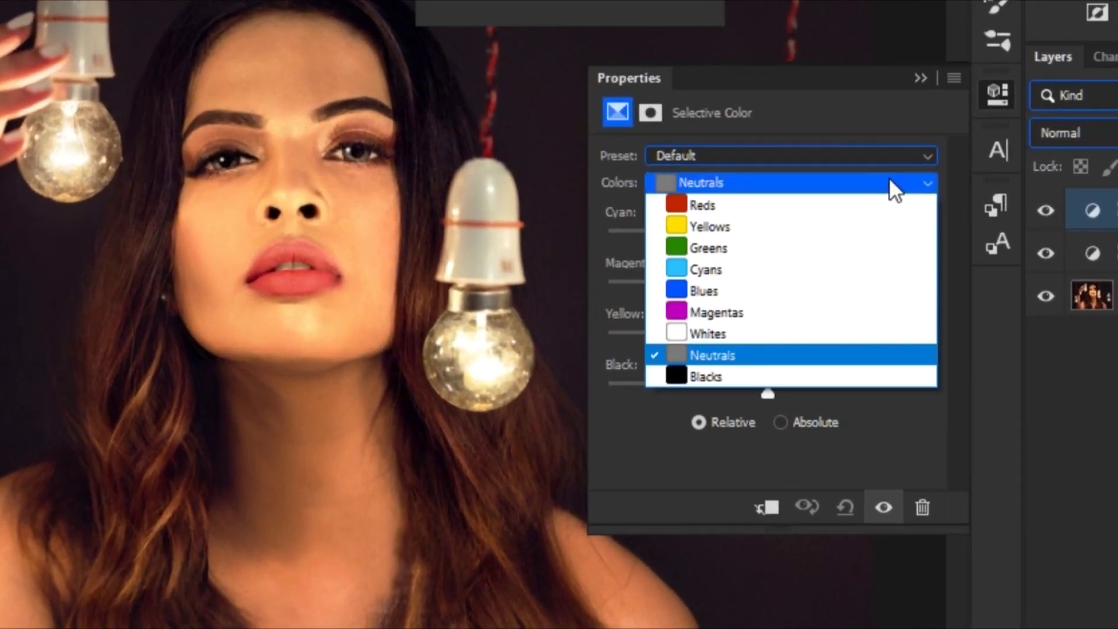
{"action": "left_click", "coordinate": [889, 178]}
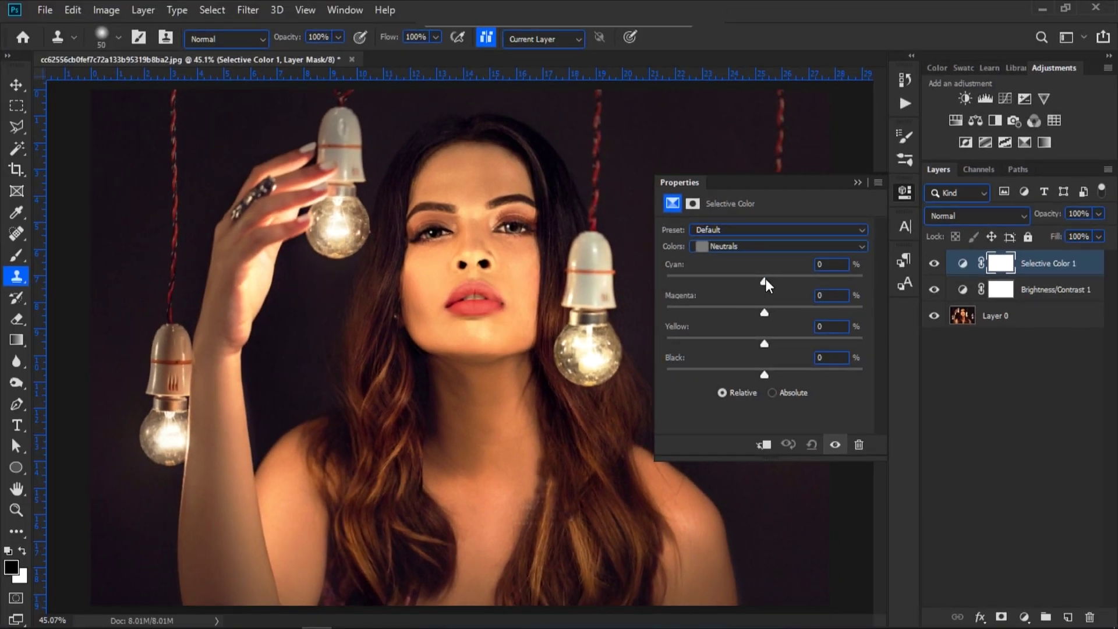
{"action": "mouse_move", "coordinate": [766, 280]}
{"action": "left_mouse_down"}
{"action": "mouse_move", "coordinate": [734, 281]}
{"action": "mouse_move", "coordinate": [745, 284]}
{"action": "left_mouse_up"}
{"action": "left_click_drag", "start_coordinate": [764, 313], "coordinate": [772, 313]}
{"action": "left_click_drag", "start_coordinate": [764, 344], "coordinate": [755, 344]}
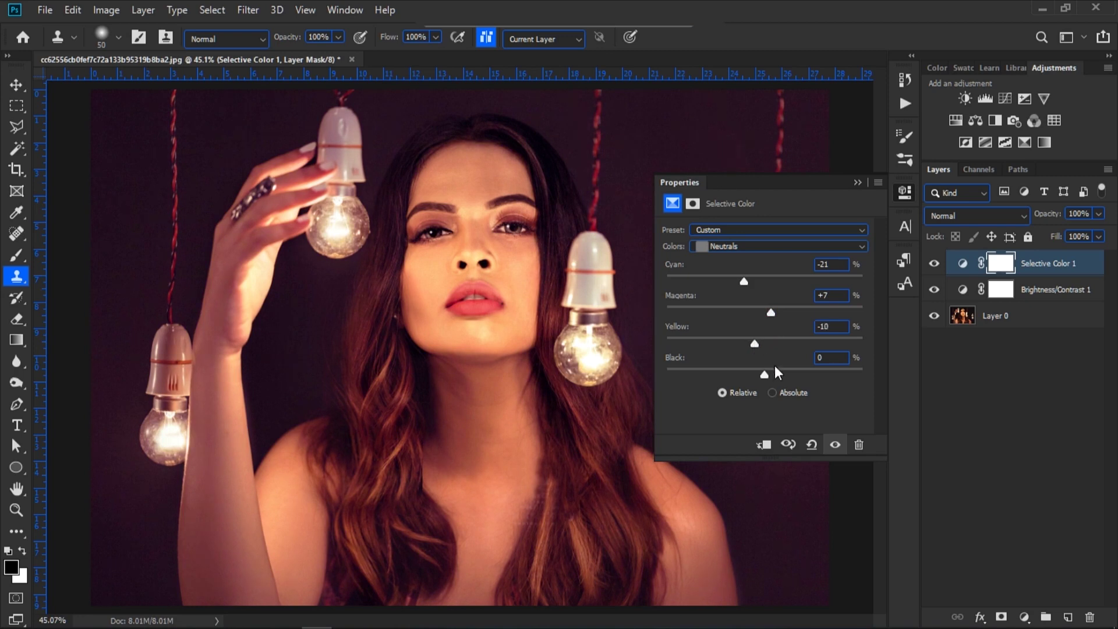
{"action": "left_click_drag", "start_coordinate": [764, 377], "coordinate": [755, 377]}
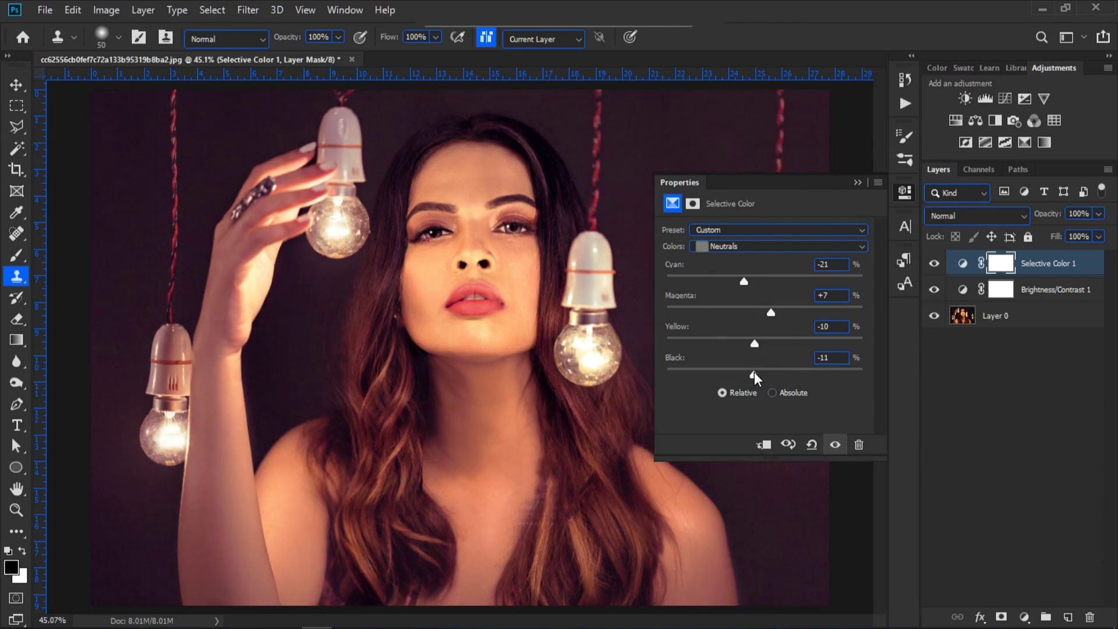
{"action": "left_click", "coordinate": [857, 182]}
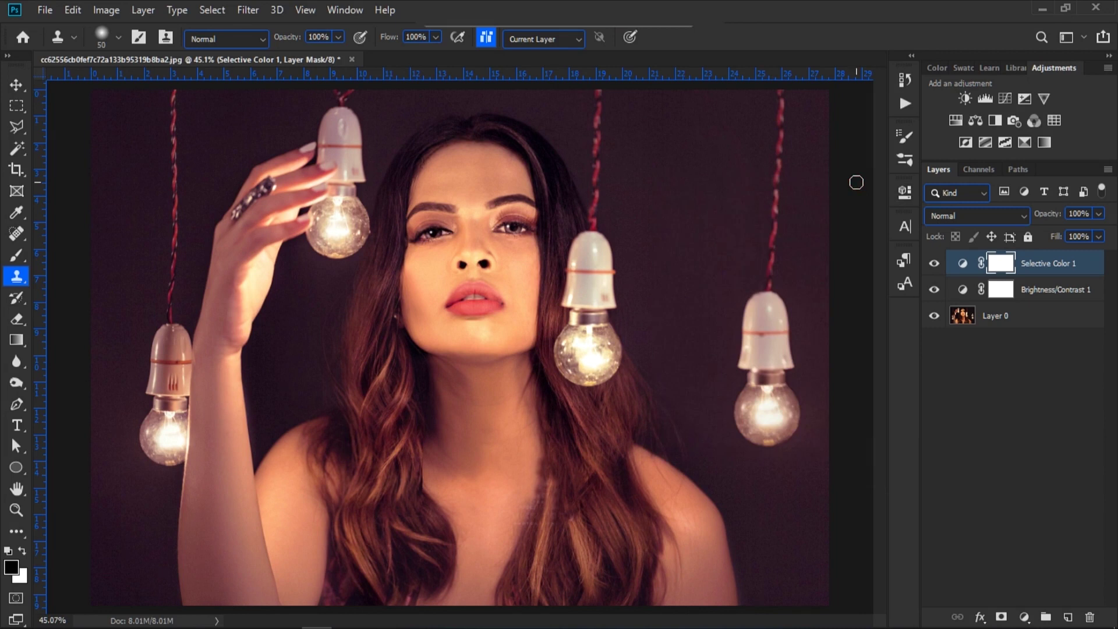
Add a Hue/Saturation adjustment layer with Colorize enabled, hue 200 and a strongly raised saturation for a vivid blue tint
{"action": "left_click", "coordinate": [956, 120]}
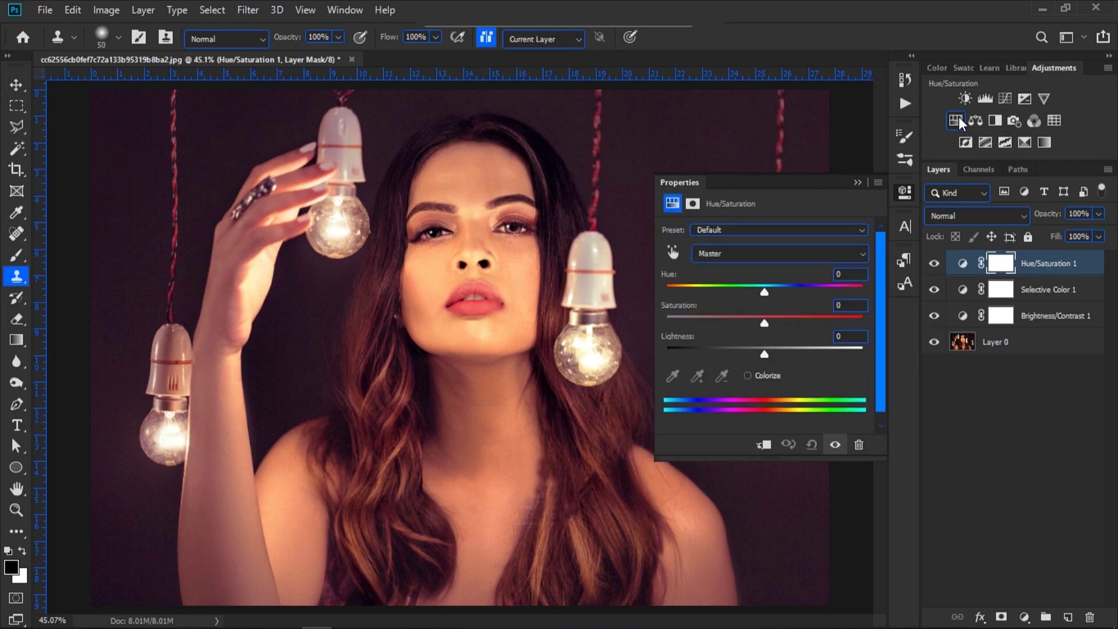
{"action": "left_click", "coordinate": [746, 376]}
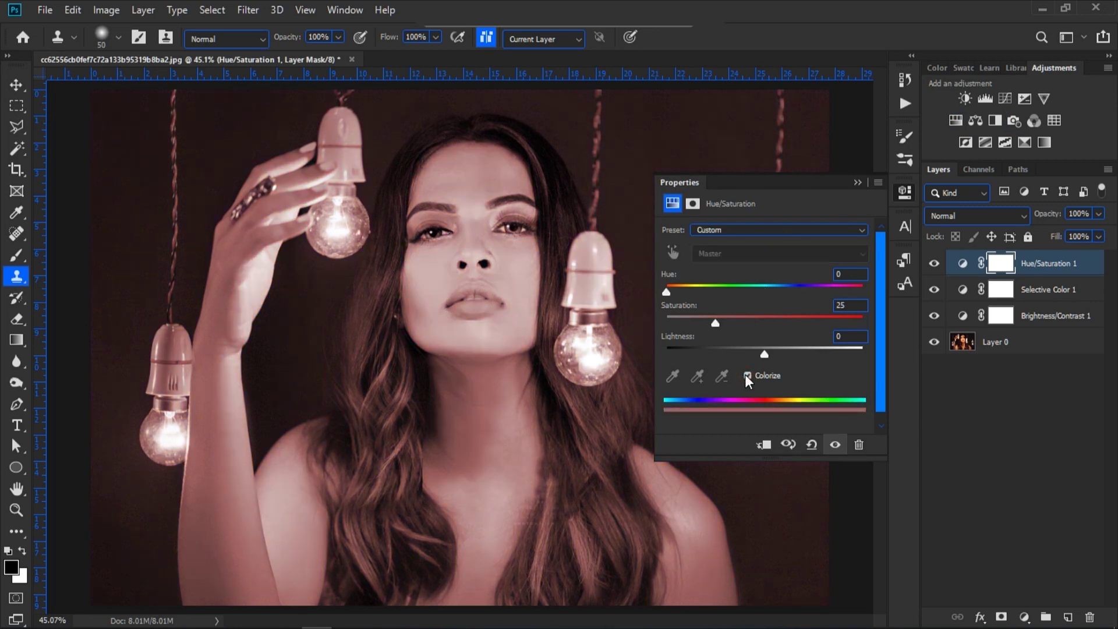
{"action": "left_click_drag", "start_coordinate": [666, 293], "coordinate": [777, 299]}
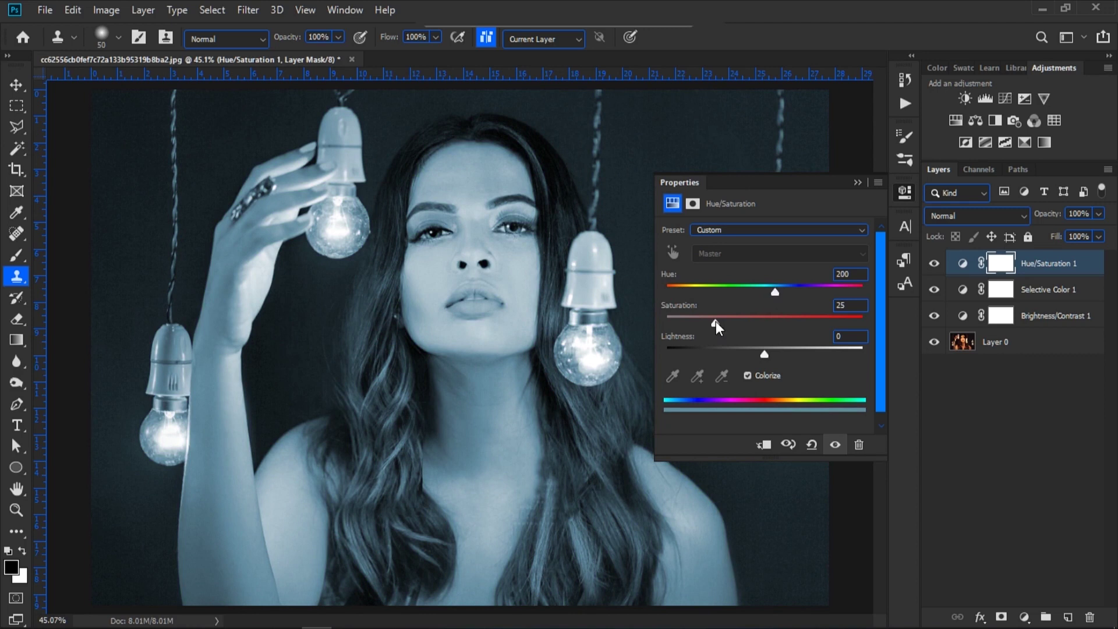
{"action": "left_click_drag", "start_coordinate": [716, 323], "coordinate": [787, 326]}
{"action": "left_click", "coordinate": [857, 182]}
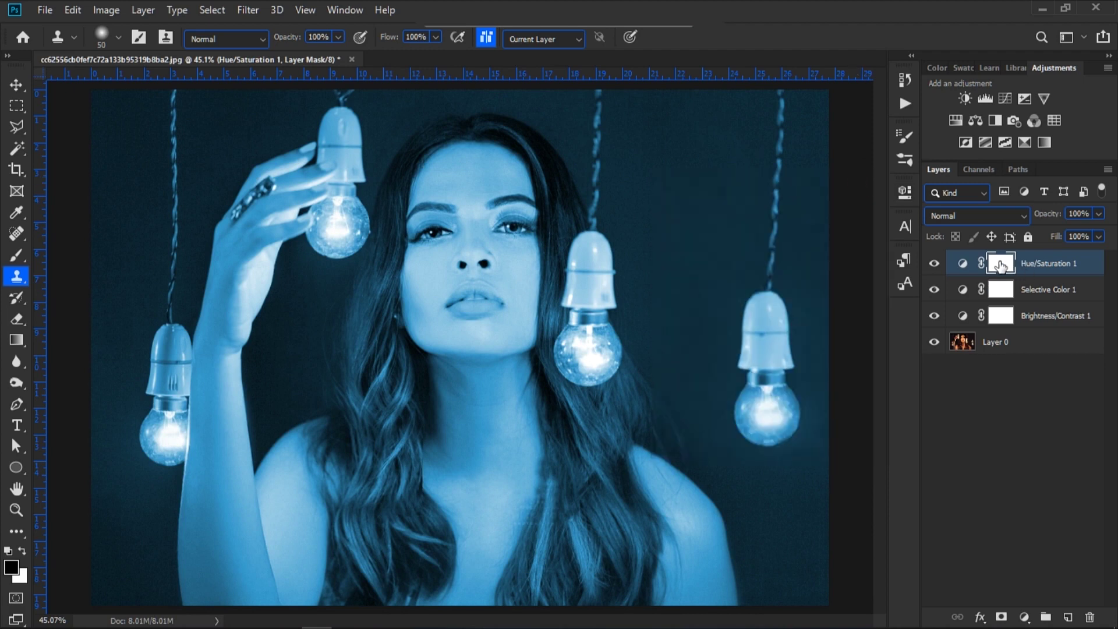
Invert the Hue/Saturation layer mask to hide the blue tint across the whole image
{"action": "left_click", "coordinate": [116, 9]}
{"action": "mouse_move", "coordinate": [148, 53]}
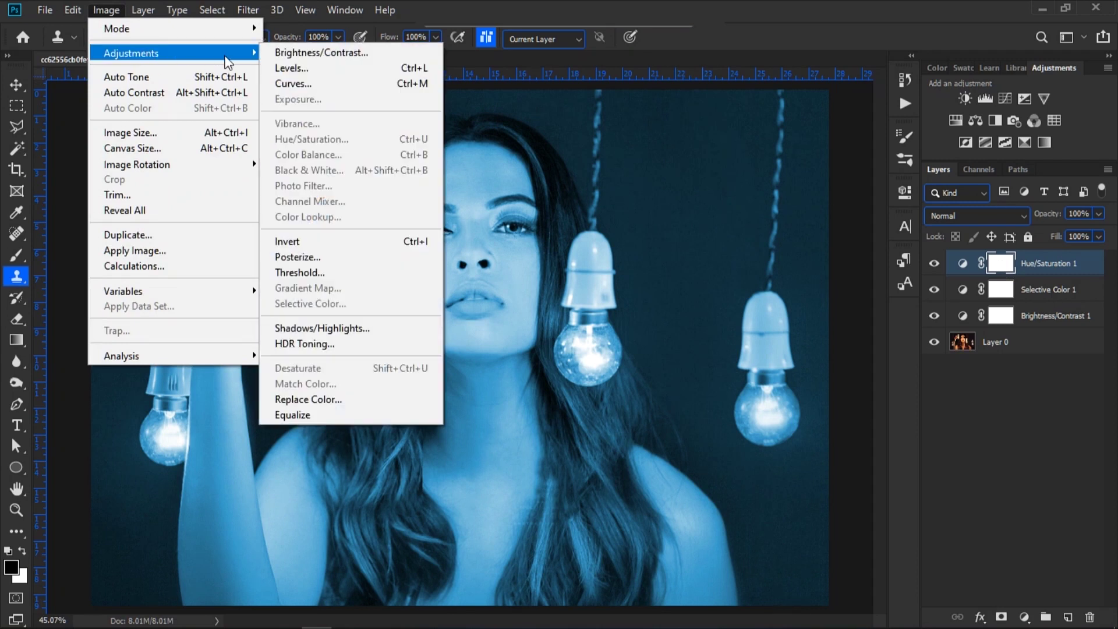
{"action": "left_click", "coordinate": [288, 241]}
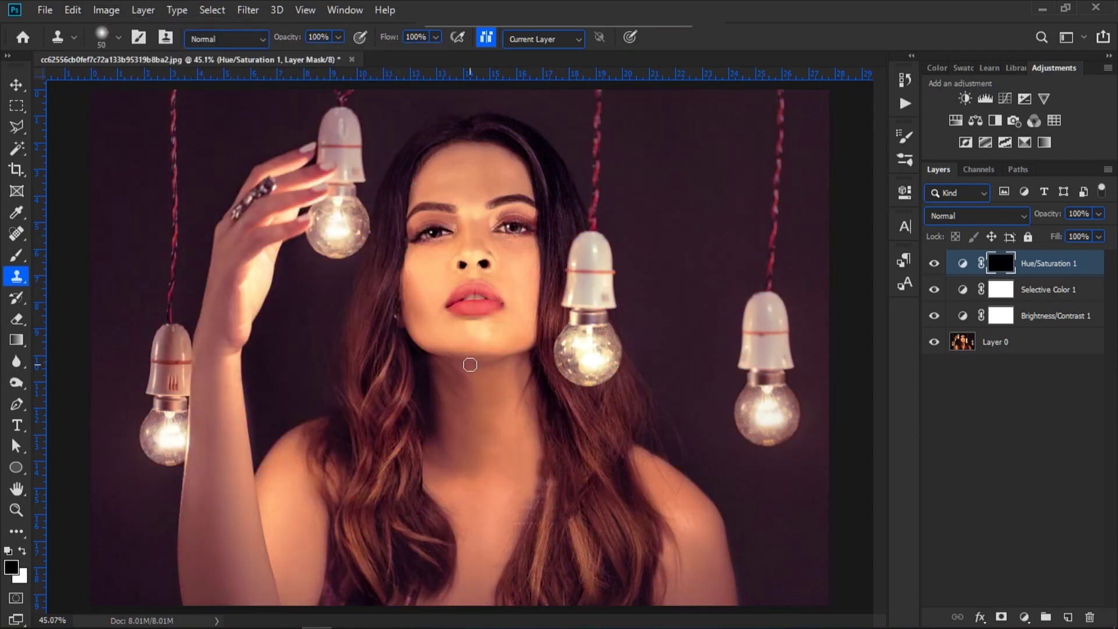
Paint white on the Hue/Saturation mask with a soft 300 px brush over the bulb beside the face and the leftmost bulb
{"action": "key", "text": "bracketright"}
{"action": "key", "text": "bracketright"}
{"action": "key", "text": "bracketright"}
{"action": "key", "text": "bracketright"}
{"action": "key", "text": "bracketright"}
{"action": "key", "text": "bracketright"}
{"action": "key", "text": "bracketright"}
{"action": "key", "text": "bracketright"}
{"action": "key", "text": "bracketright"}
{"action": "key", "text": "bracketright"}
{"action": "key", "text": "bracketright"}
{"action": "key", "text": "bracketright"}
{"action": "key", "text": "bracketright"}
{"action": "key", "text": "bracketright"}
{"action": "key", "text": "b"}
{"action": "left_click_drag", "start_coordinate": [316, 40], "coordinate": [438, 42]}
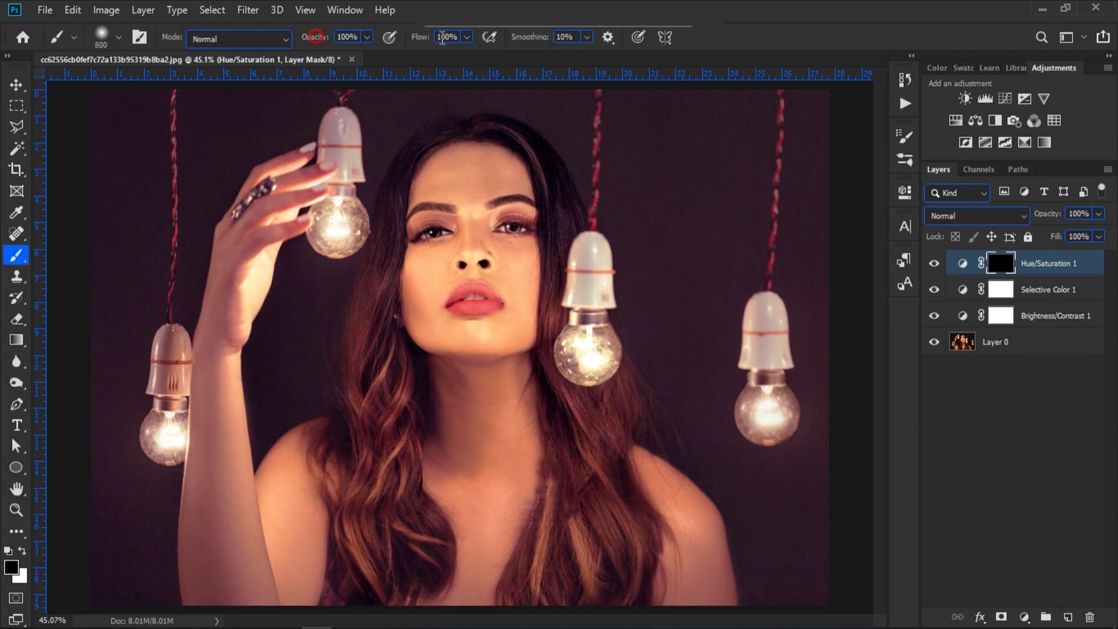
{"action": "key", "text": "x"}
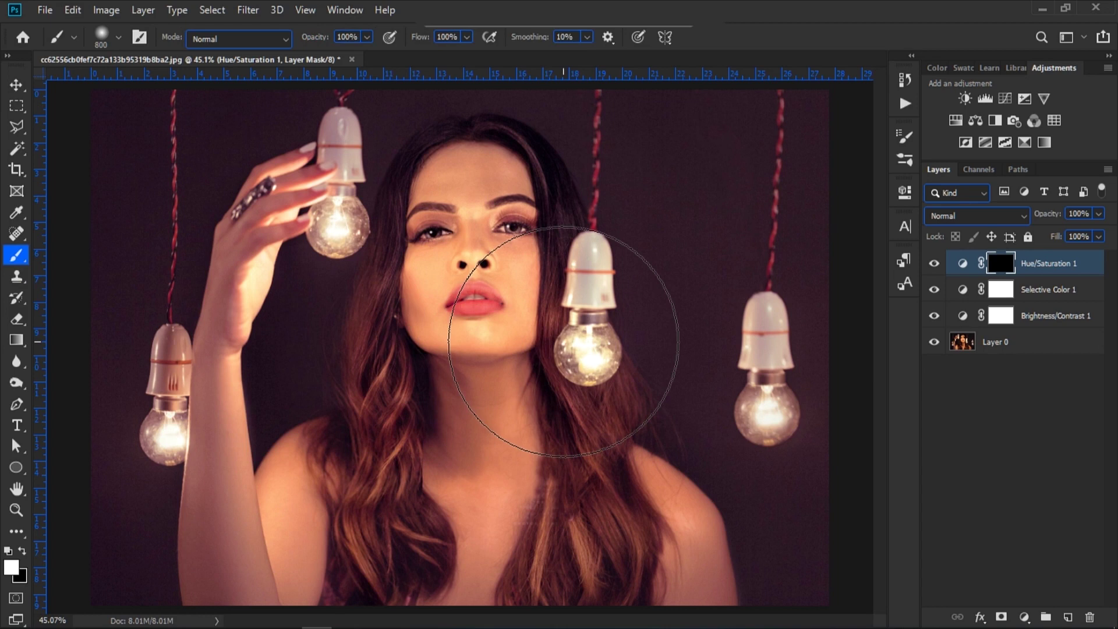
{"action": "key", "text": "bracketleft"}
{"action": "key", "text": "bracketleft"}
{"action": "key", "text": "bracketleft"}
{"action": "key", "text": "bracketleft"}
{"action": "key", "text": "bracketleft"}
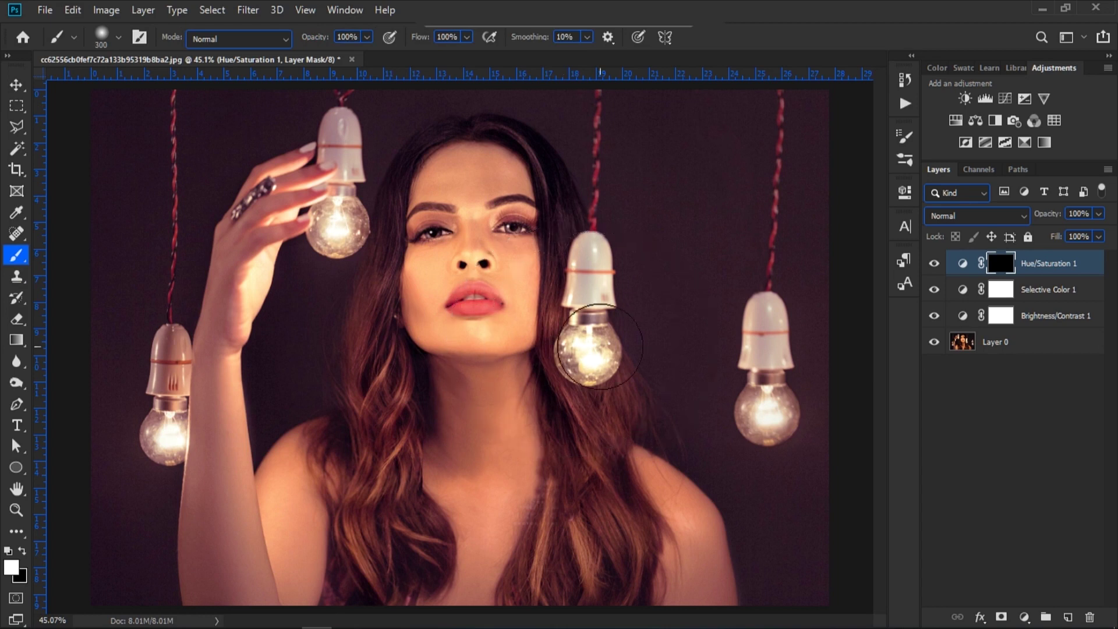
{"action": "left_click", "coordinate": [589, 350]}
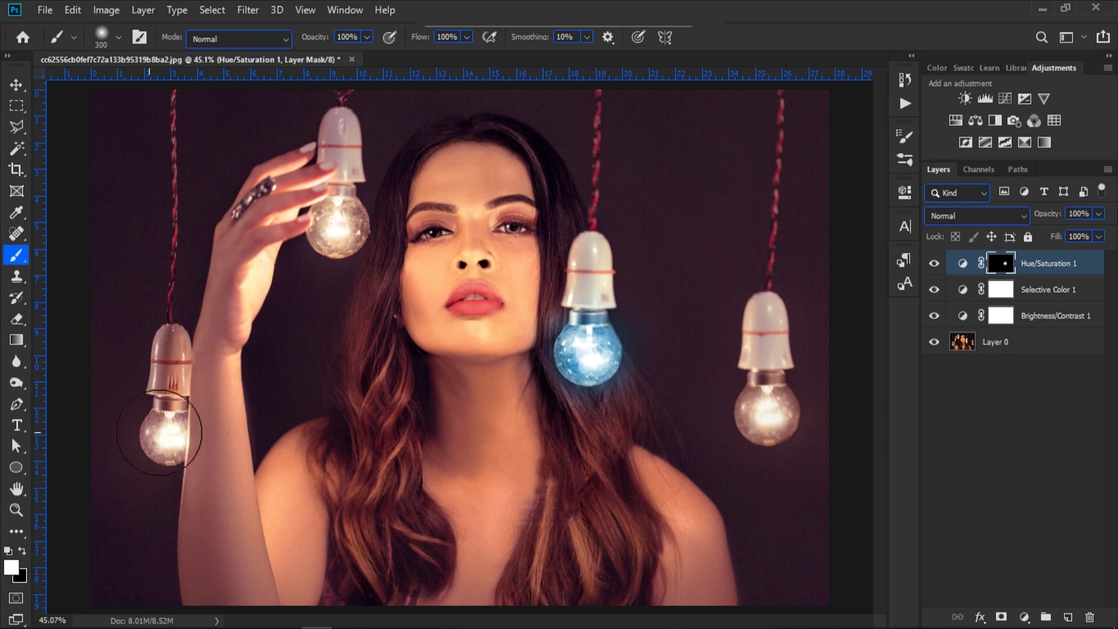
{"action": "left_click", "coordinate": [169, 433]}
{"action": "left_click", "coordinate": [168, 433]}
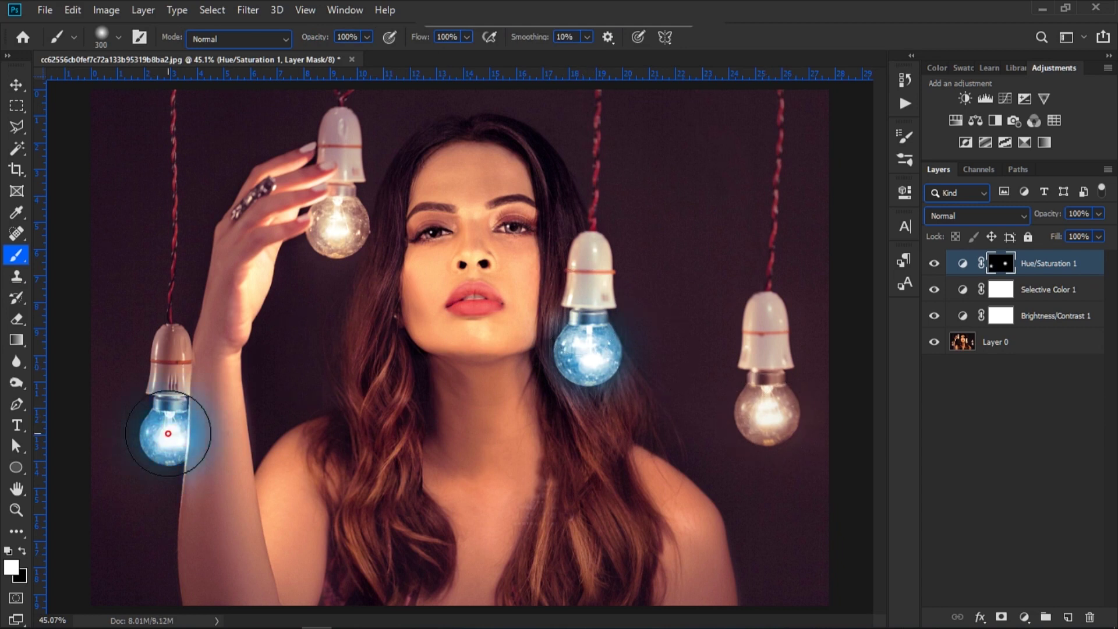
Paint blue glow on the mask around the bulb beside the face and the rightmost bulb, using a larger 700 px brush at 73% opacity
{"action": "key", "text": "bracketright"}
{"action": "key", "text": "bracketright"}
{"action": "key", "text": "bracketright"}
{"action": "key", "text": "bracketright"}
{"action": "left_click_drag", "start_coordinate": [314, 38], "coordinate": [295, 37]}
{"action": "left_click", "coordinate": [627, 393]}
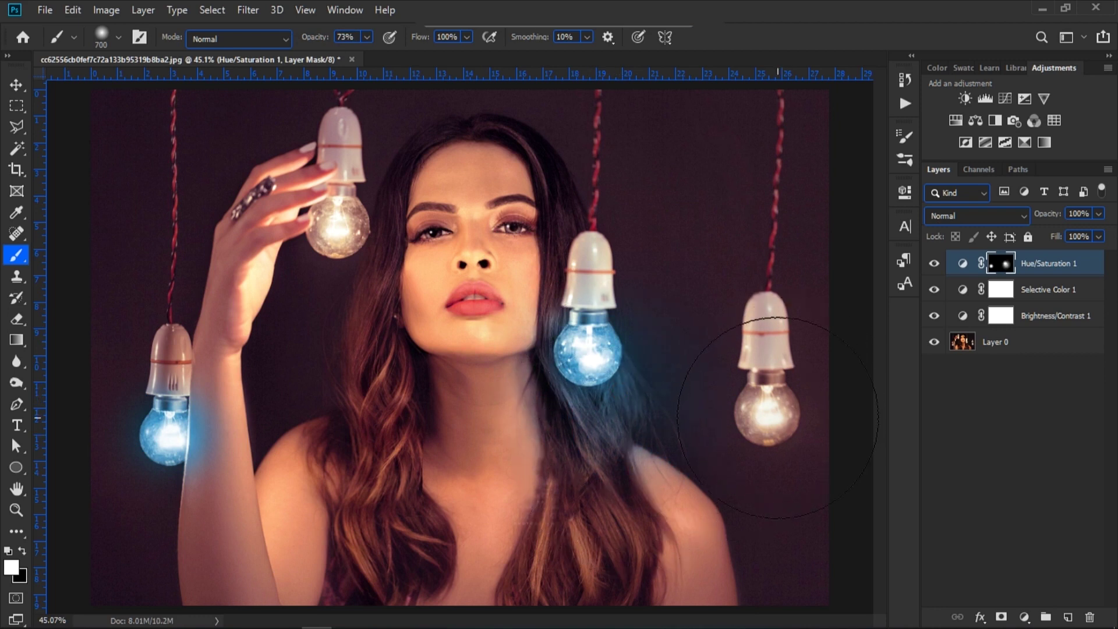
{"action": "left_click", "coordinate": [777, 417]}
{"action": "key", "text": "bracketleft"}
{"action": "key", "text": "bracketleft"}
{"action": "key", "text": "bracketleft"}
{"action": "key", "text": "bracketleft"}
{"action": "left_click", "coordinate": [768, 415]}
Paint the mask with white at 25% brush opacity to spread faint blue light over the right-hand hair and shoulder and the raised forearm
{"action": "key", "text": "ctrl+minus"}
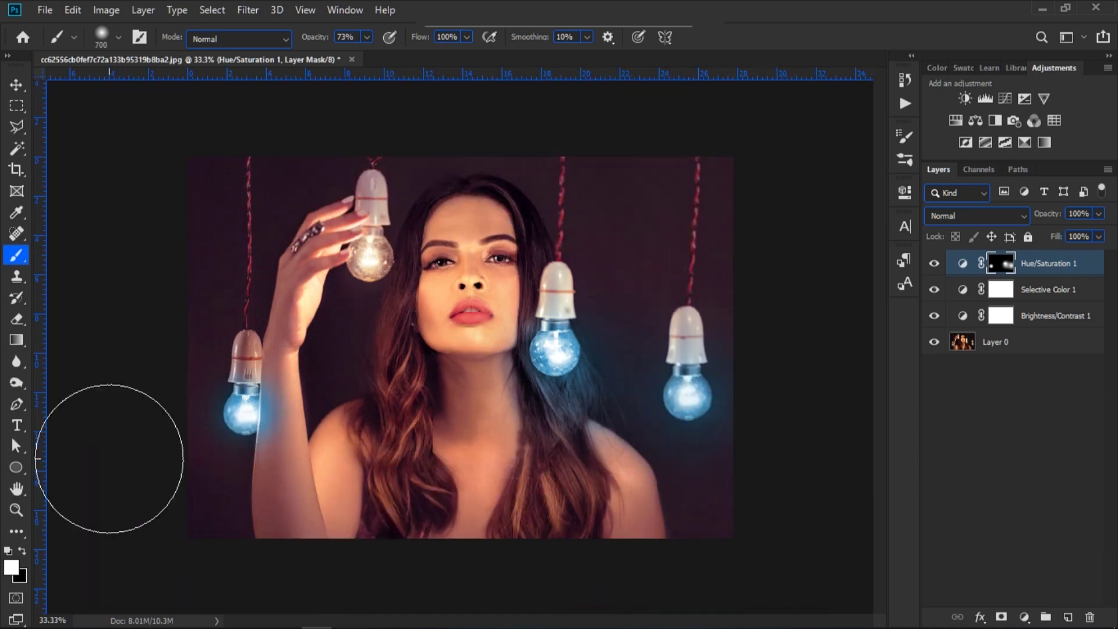
{"action": "left_click_drag", "start_coordinate": [314, 41], "coordinate": [295, 41]}
{"action": "mouse_move", "coordinate": [559, 286]}
{"action": "left_mouse_down"}
{"action": "mouse_move", "coordinate": [536, 329]}
{"action": "mouse_move", "coordinate": [586, 446]}
{"action": "mouse_move", "coordinate": [637, 432]}
{"action": "mouse_move", "coordinate": [618, 505]}
{"action": "left_mouse_up"}
{"action": "mouse_move", "coordinate": [216, 471]}
{"action": "left_mouse_down"}
{"action": "mouse_move", "coordinate": [222, 499]}
{"action": "mouse_move", "coordinate": [230, 488]}
{"action": "mouse_move", "coordinate": [260, 528]}
{"action": "mouse_move", "coordinate": [239, 353]}
{"action": "mouse_move", "coordinate": [310, 527]}
{"action": "left_mouse_up"}
{"action": "key", "text": "bracketleft"}
{"action": "key", "text": "bracketleft"}
{"action": "key", "text": "bracketleft"}
{"action": "key", "text": "x"}
{"action": "key", "text": "x"}
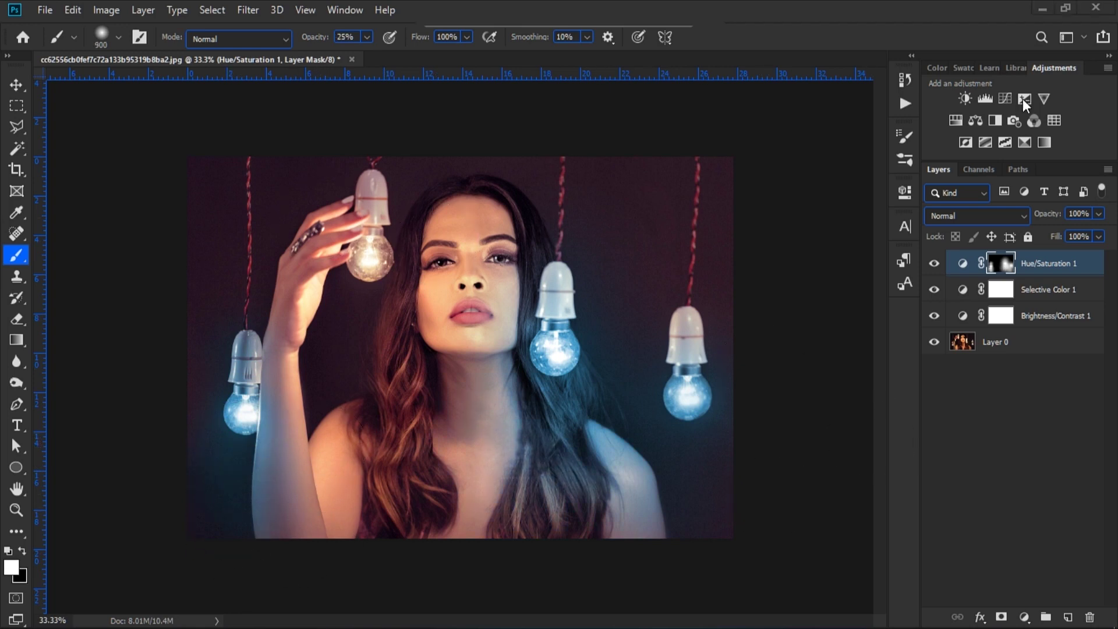
Add an Exposure adjustment clipped to the Hue/Saturation layer, with exposure +1.78, offset -0.0083 and gamma correction 1.26
{"action": "left_click", "coordinate": [1023, 99]}
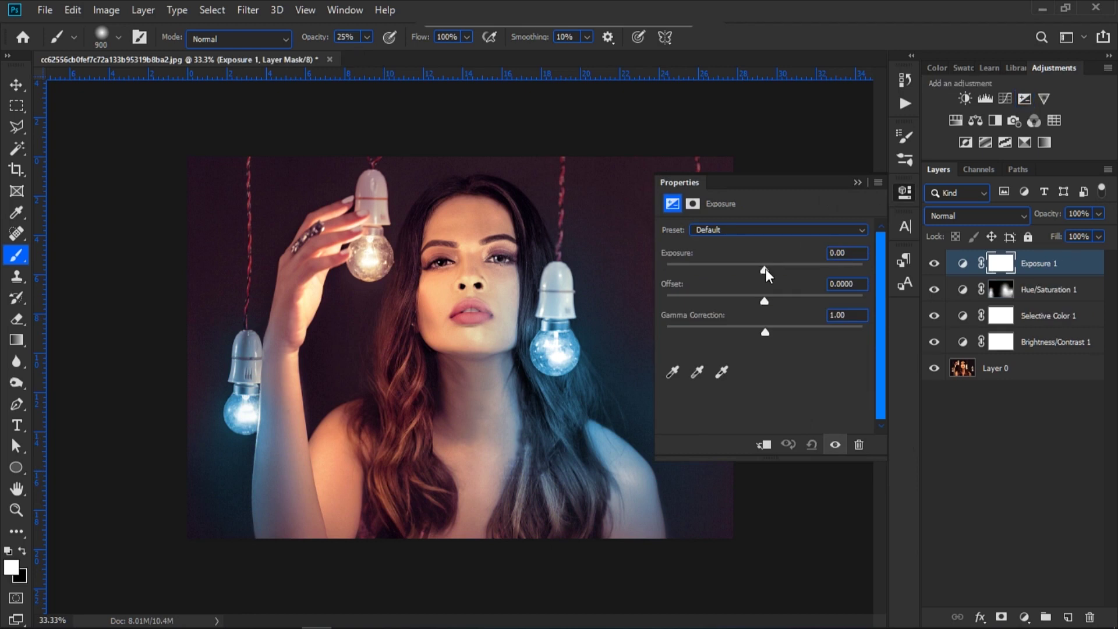
{"action": "left_click", "coordinate": [763, 444]}
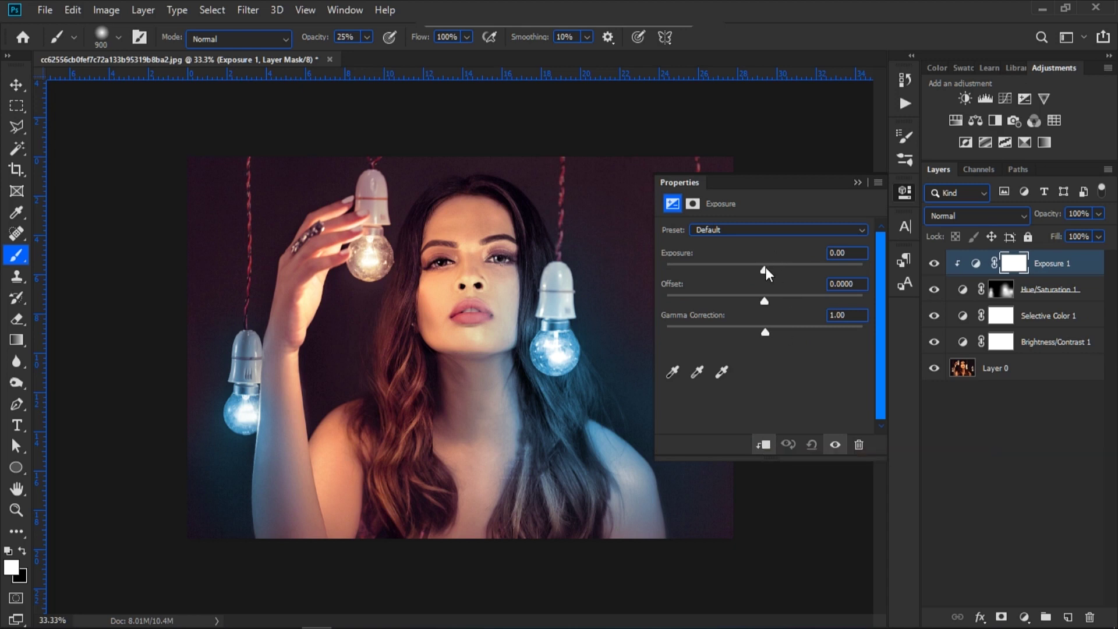
{"action": "left_click_drag", "start_coordinate": [764, 268], "coordinate": [791, 268]}
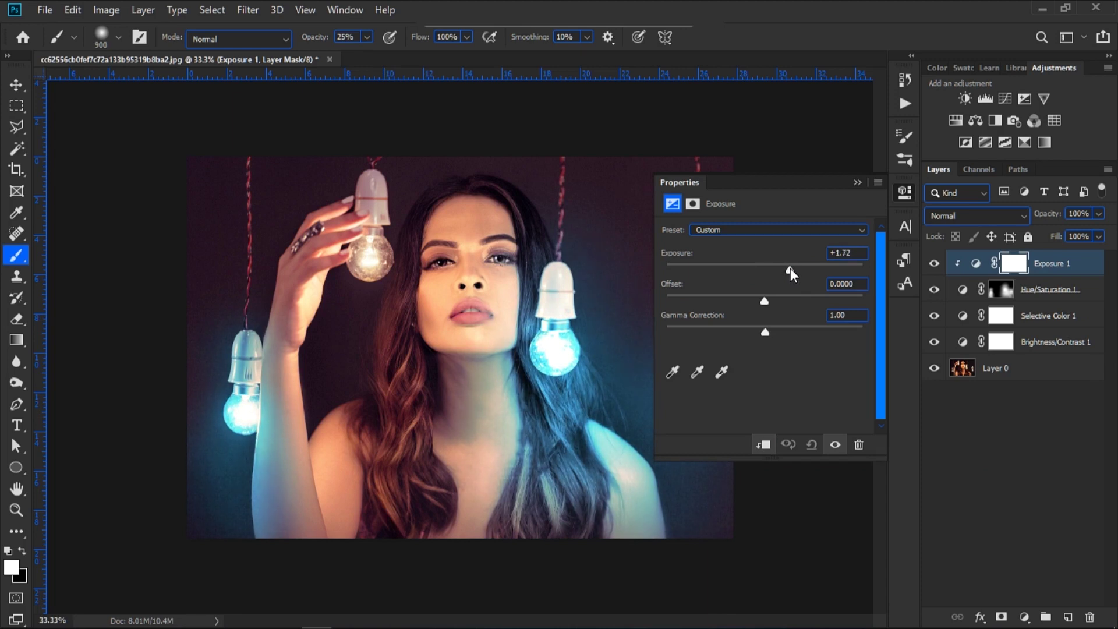
{"action": "left_click_drag", "start_coordinate": [764, 299], "coordinate": [749, 333]}
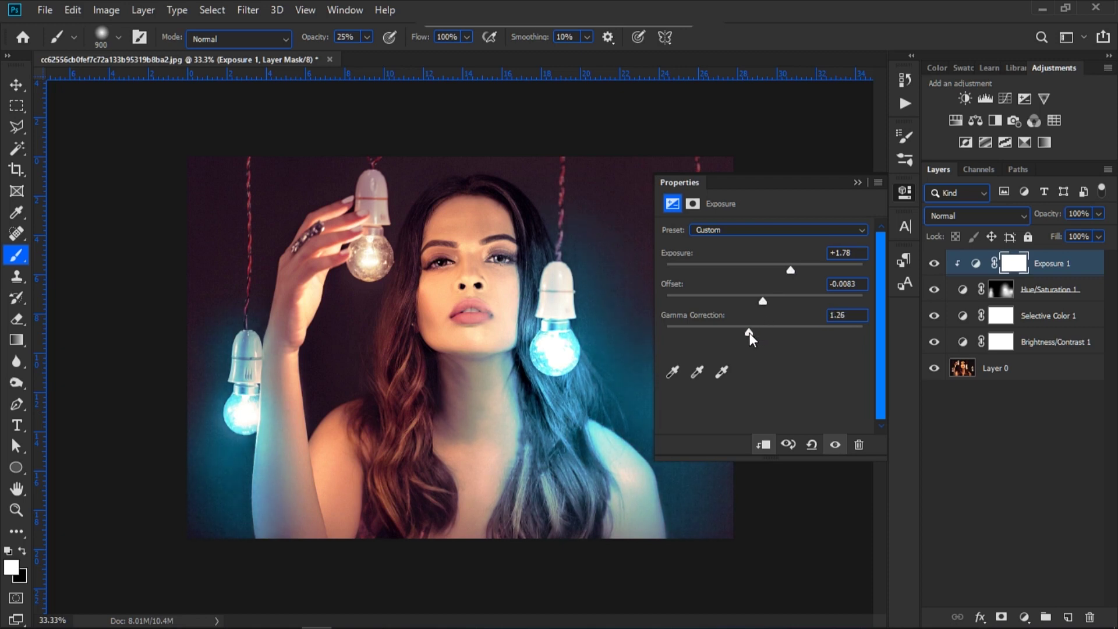
{"action": "left_click", "coordinate": [859, 182]}
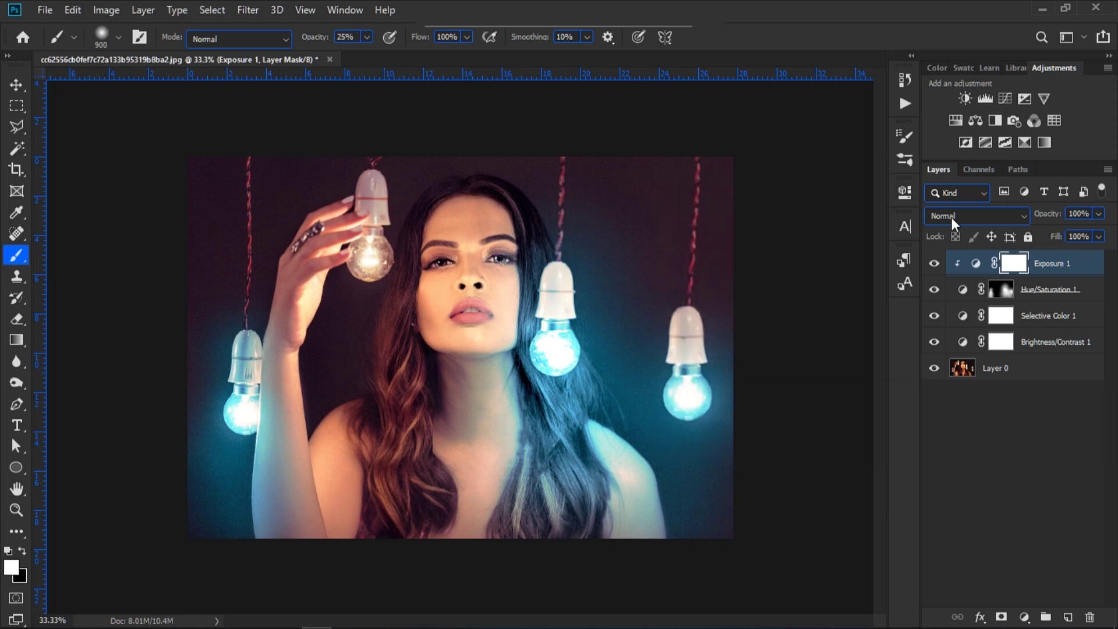
Add a second, unclipped Exposure adjustment layer on top with exposure +1.00
{"action": "left_click", "coordinate": [1021, 102]}
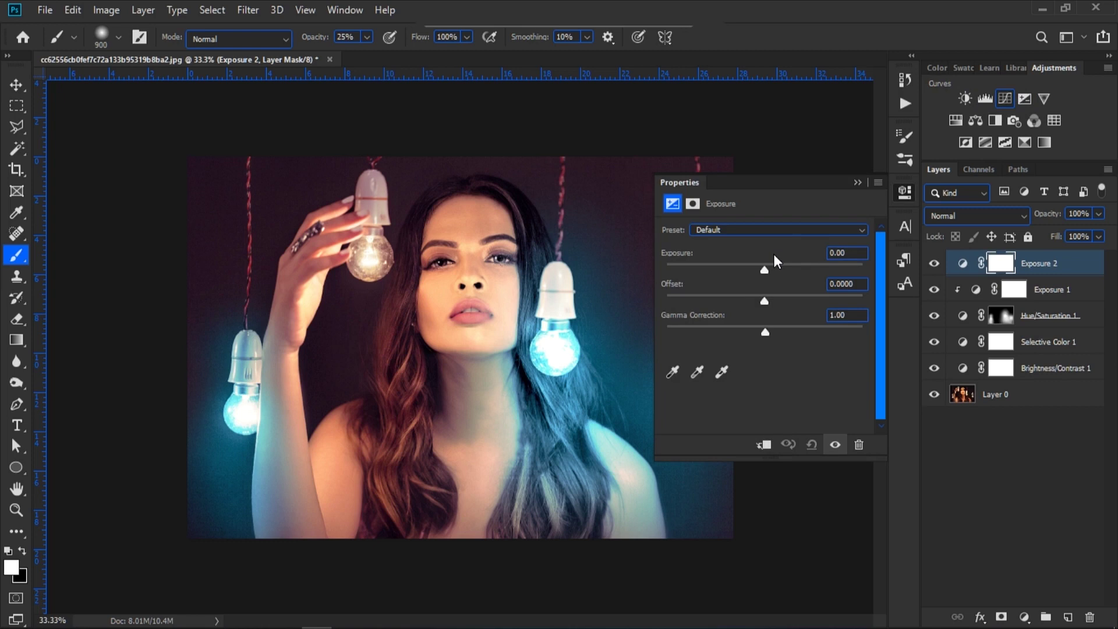
{"action": "left_click_drag", "start_coordinate": [764, 269], "coordinate": [779, 269]}
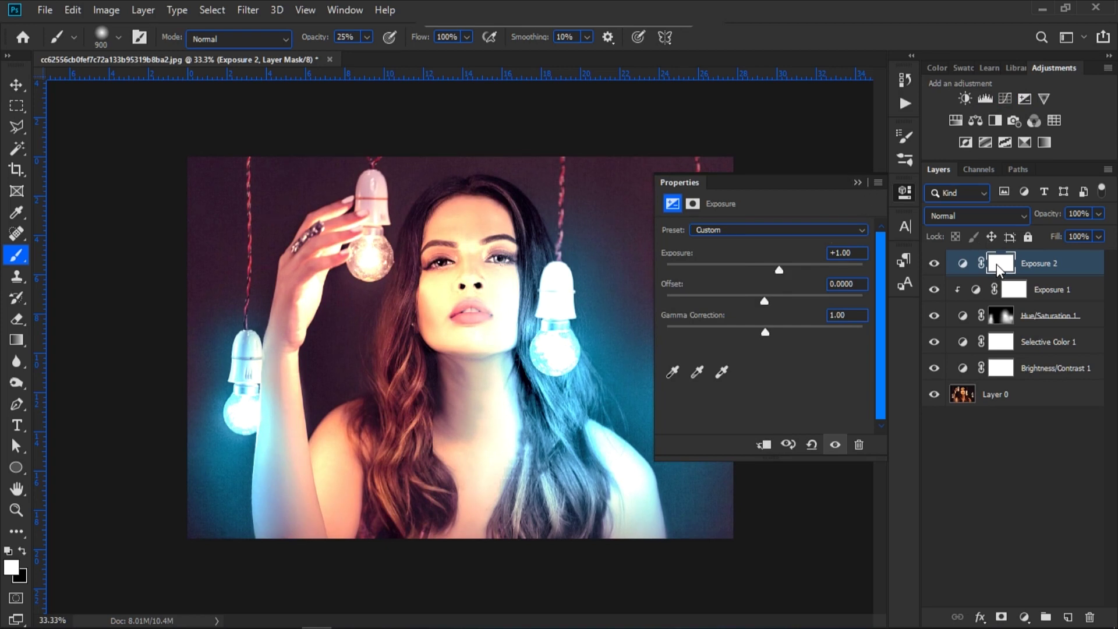
{"action": "left_click", "coordinate": [857, 182]}
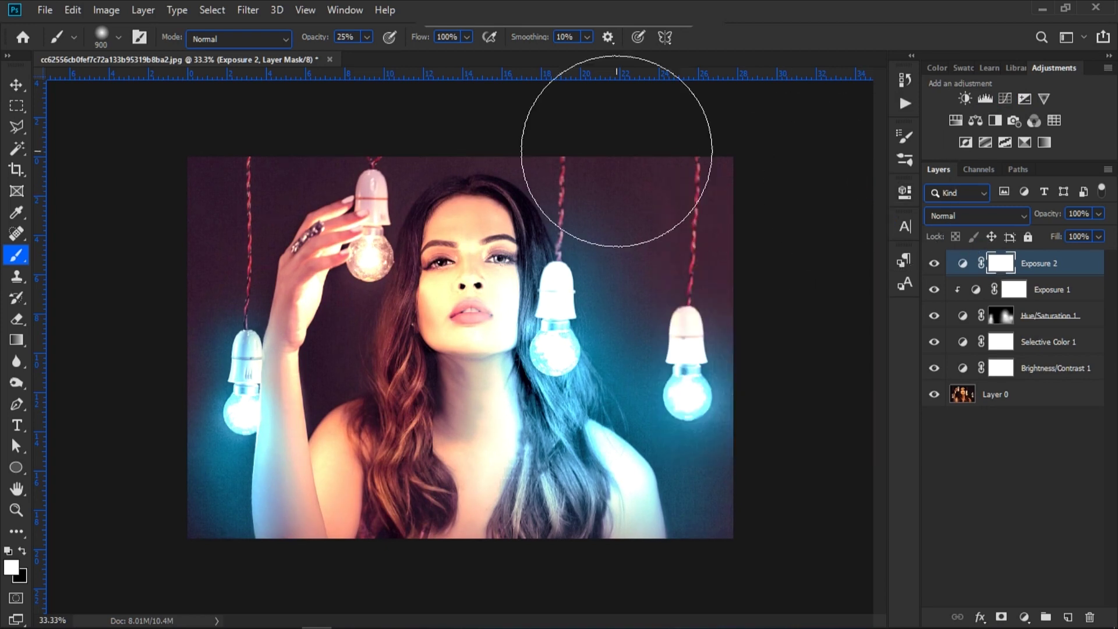
Invert the mask of the top Exposure adjustment layer to black so its brightening is hidden
{"action": "left_click", "coordinate": [107, 9]}
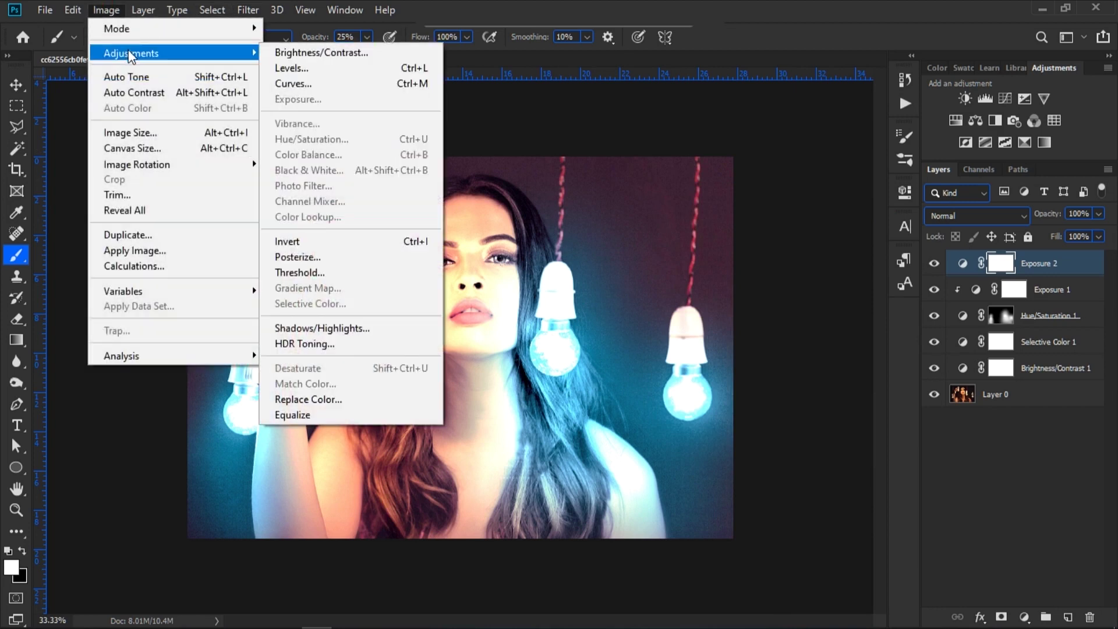
{"action": "mouse_move", "coordinate": [254, 57]}
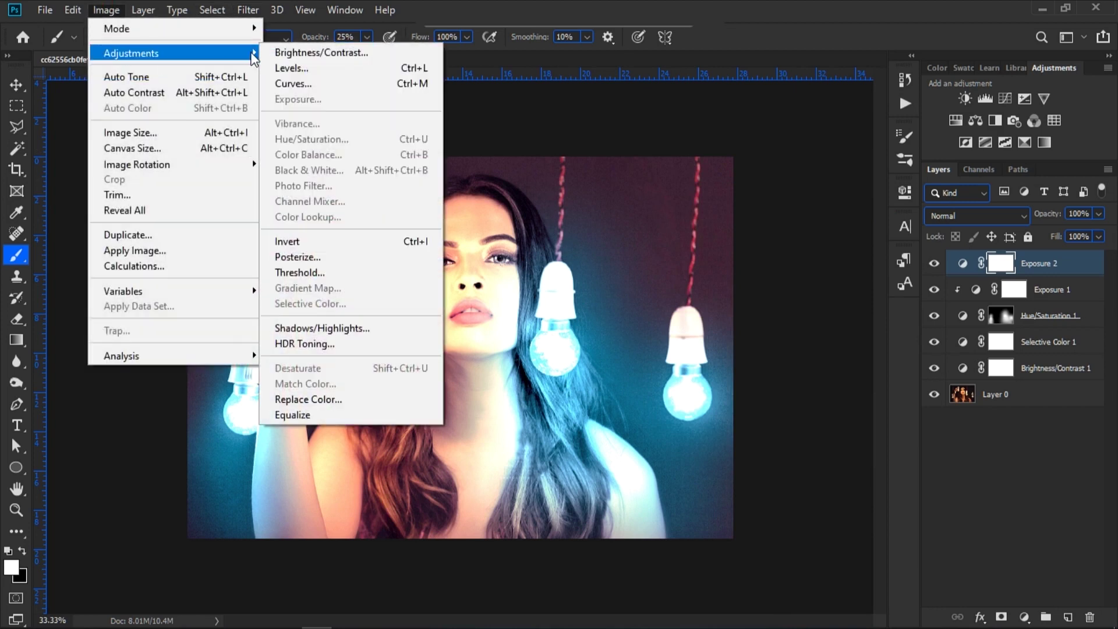
{"action": "left_click", "coordinate": [308, 242]}
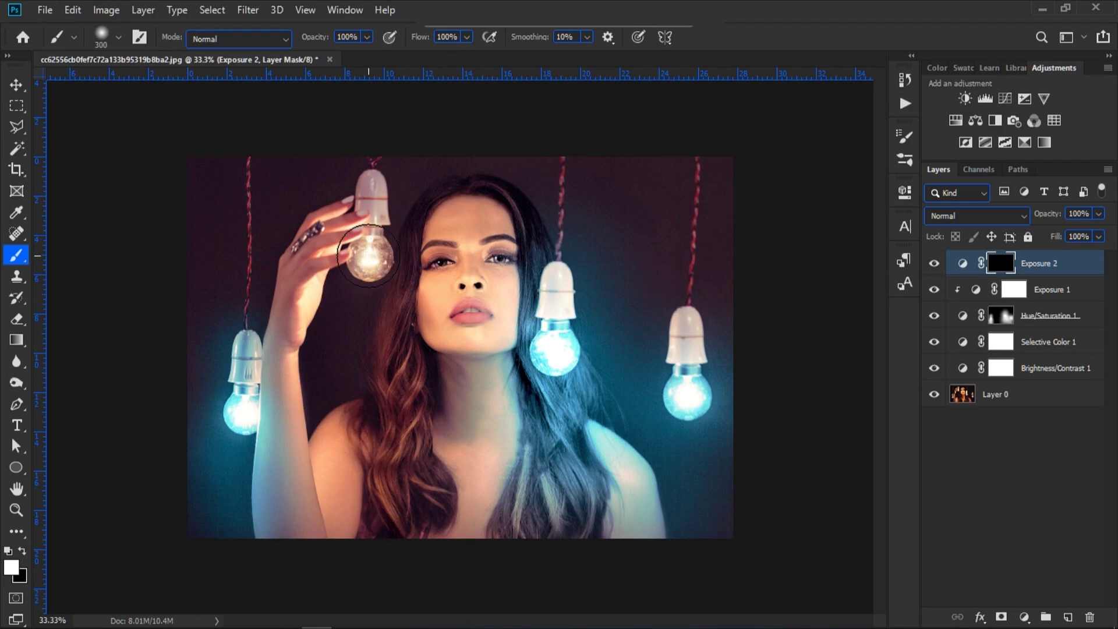
Paint white on the mask over the hand-held bulb, then around it with a larger 700 px brush at 81% opacity
{"action": "left_click", "coordinate": [368, 255]}
{"action": "key", "text": "bracketright"}
{"action": "key", "text": "bracketright"}
{"action": "key", "text": "bracketright"}
{"action": "key", "text": "bracketright"}
{"action": "left_click_drag", "start_coordinate": [316, 38], "coordinate": [305, 40]}
{"action": "key", "text": "bracketleft"}
{"action": "key", "text": "bracketleft"}
{"action": "left_click", "coordinate": [348, 290]}
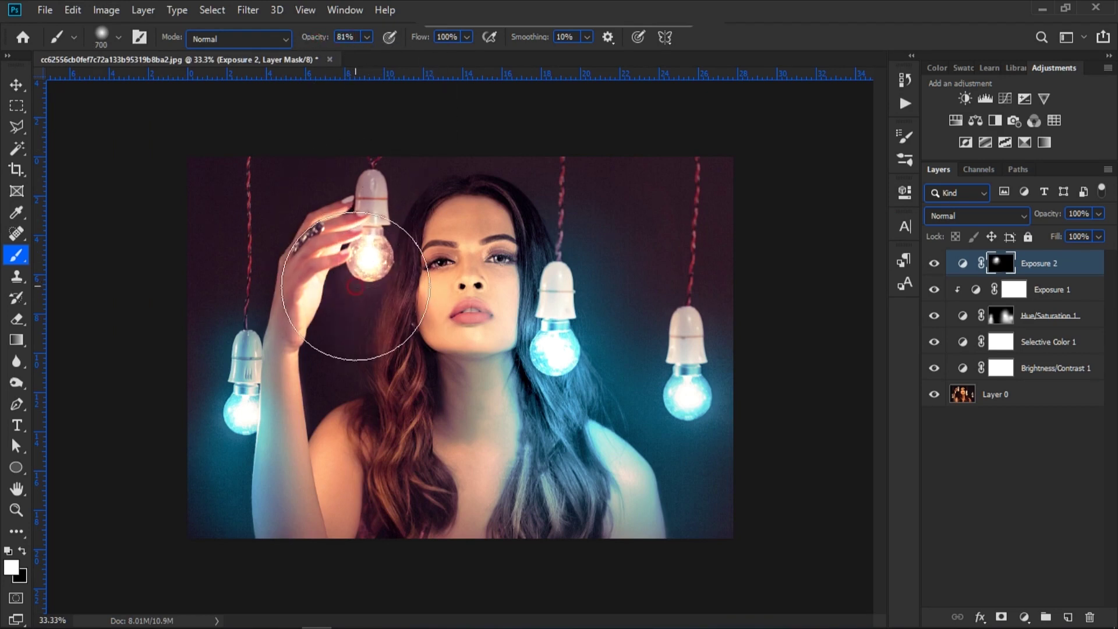
Paint the mask with a slightly smaller brush along the raised forearm and down the hair beside the hand-held bulb
{"action": "key", "text": "bracketleft"}
{"action": "left_click_drag", "start_coordinate": [308, 294], "coordinate": [309, 374]}
{"action": "mouse_move", "coordinate": [424, 215]}
{"action": "left_mouse_down"}
{"action": "mouse_move", "coordinate": [399, 250]}
{"action": "mouse_move", "coordinate": [404, 292]}
{"action": "mouse_move", "coordinate": [381, 406]}
{"action": "left_mouse_up"}
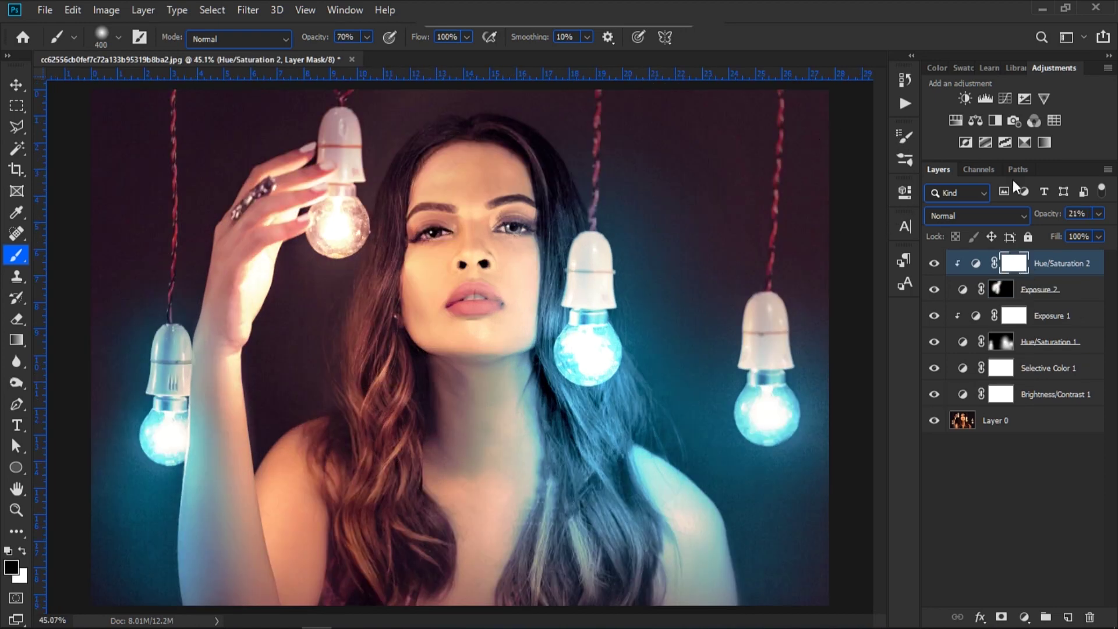
Add a Brightness/Contrast adjustment layer on top with brightness about 8 and slightly lowered contrast
{"action": "left_click", "coordinate": [967, 99]}
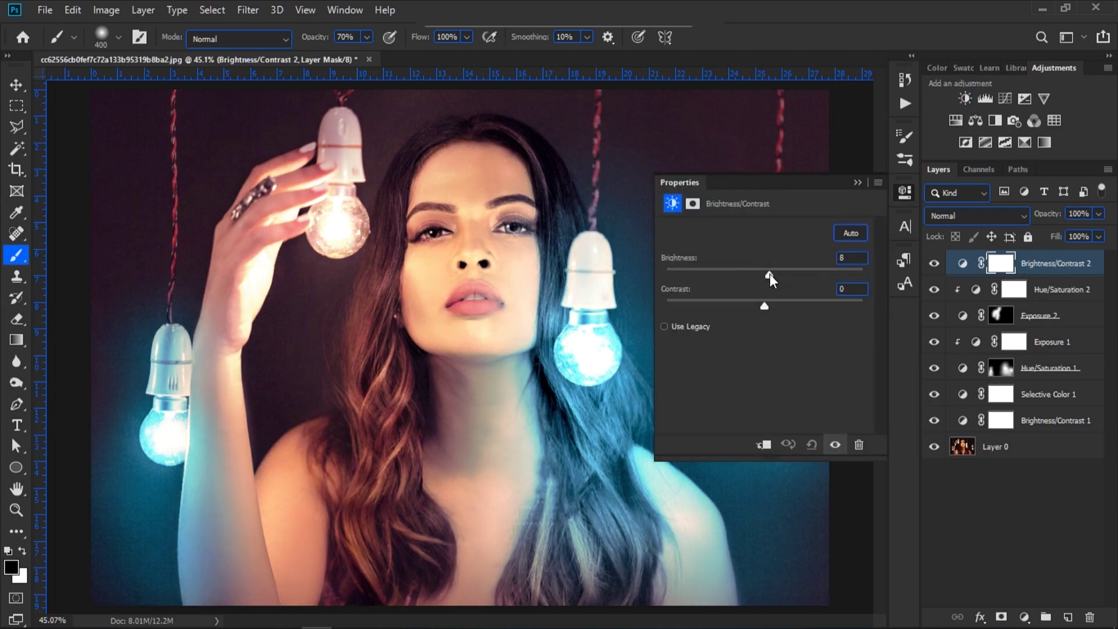
{"action": "left_click_drag", "start_coordinate": [764, 306], "coordinate": [739, 304]}
{"action": "left_click", "coordinate": [857, 182]}
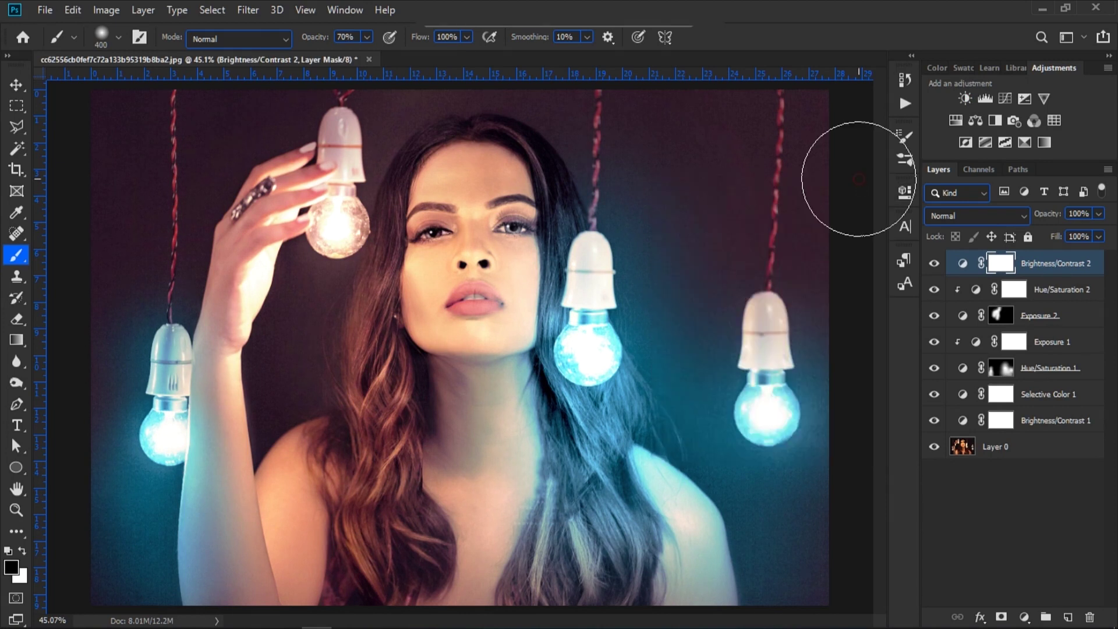
Stamp all visible layers into a new top layer and convert it to a Smart Object
{"action": "key", "text": "ctrl+alt+shift+e"}
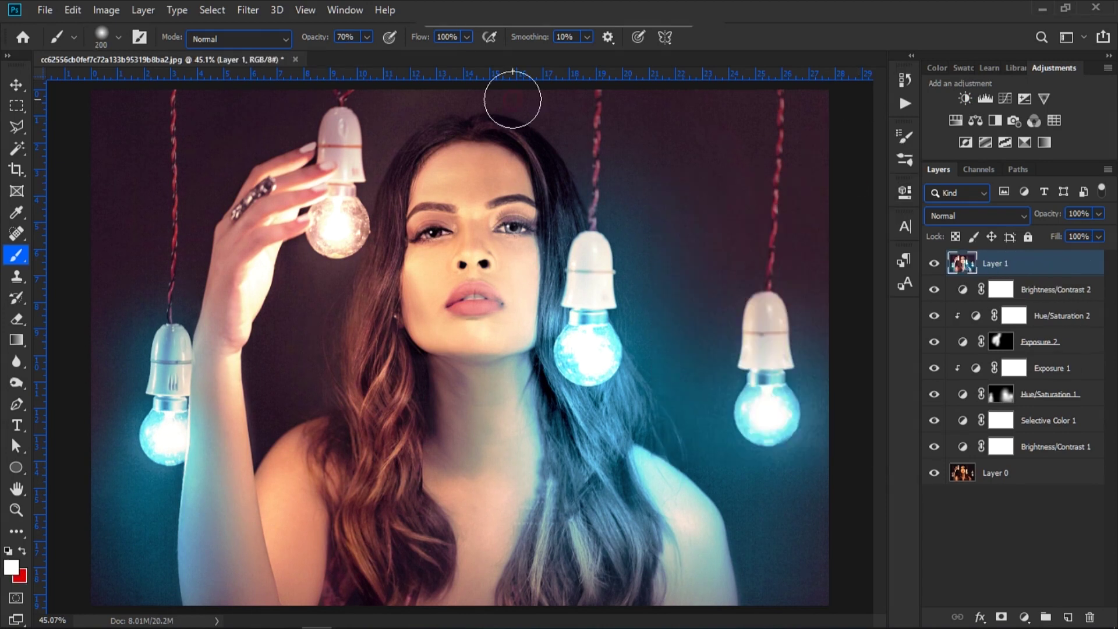
{"action": "right_click", "coordinate": [1003, 272]}
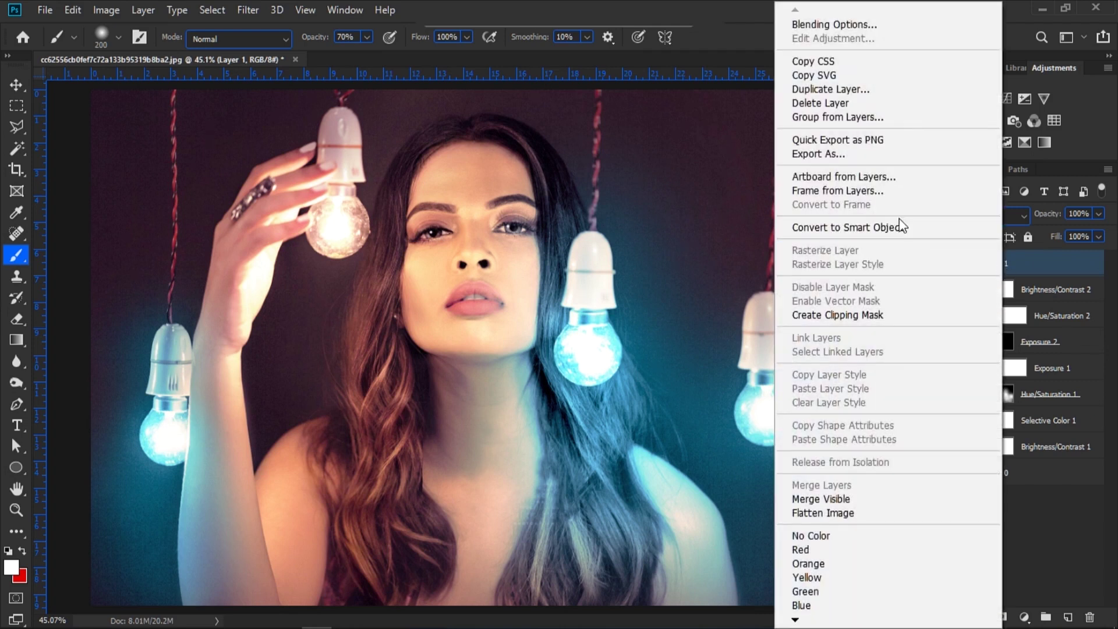
{"action": "left_click", "coordinate": [830, 228]}
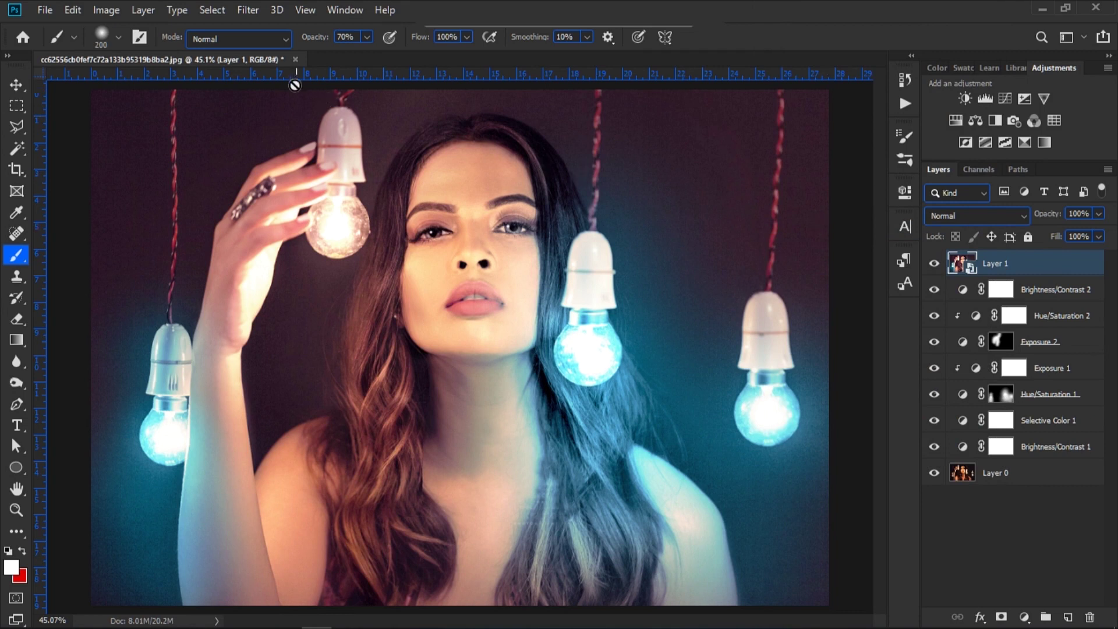
Start the Camera Raw Filter on the stamped layer and set temperature -8, tint -14 and exposure +0.15
{"action": "left_click", "coordinate": [245, 10]}
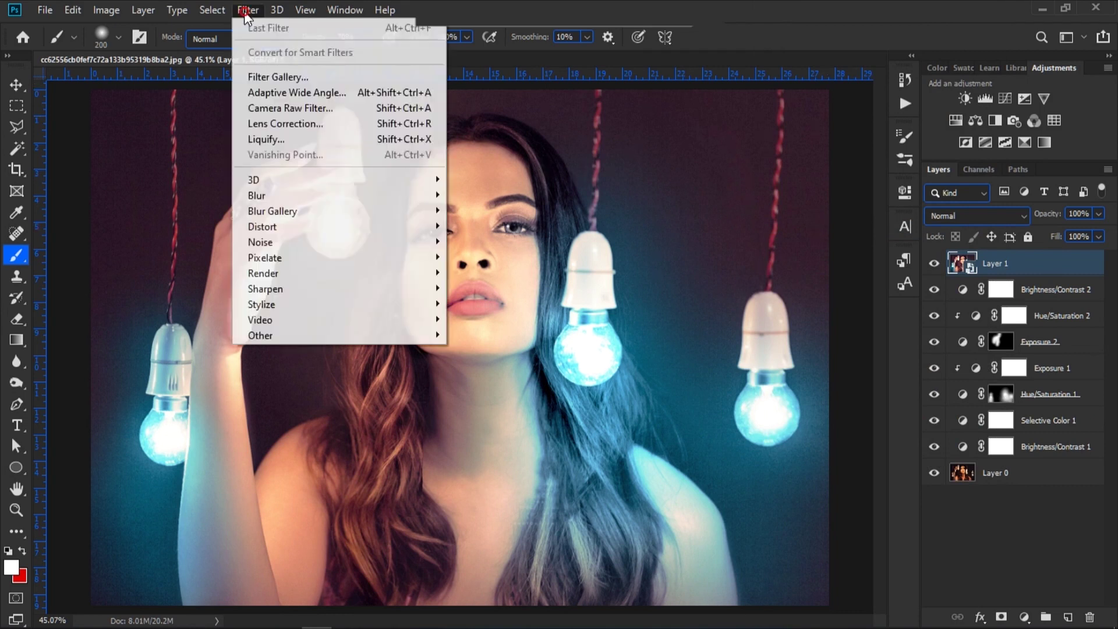
{"action": "left_click", "coordinate": [284, 108]}
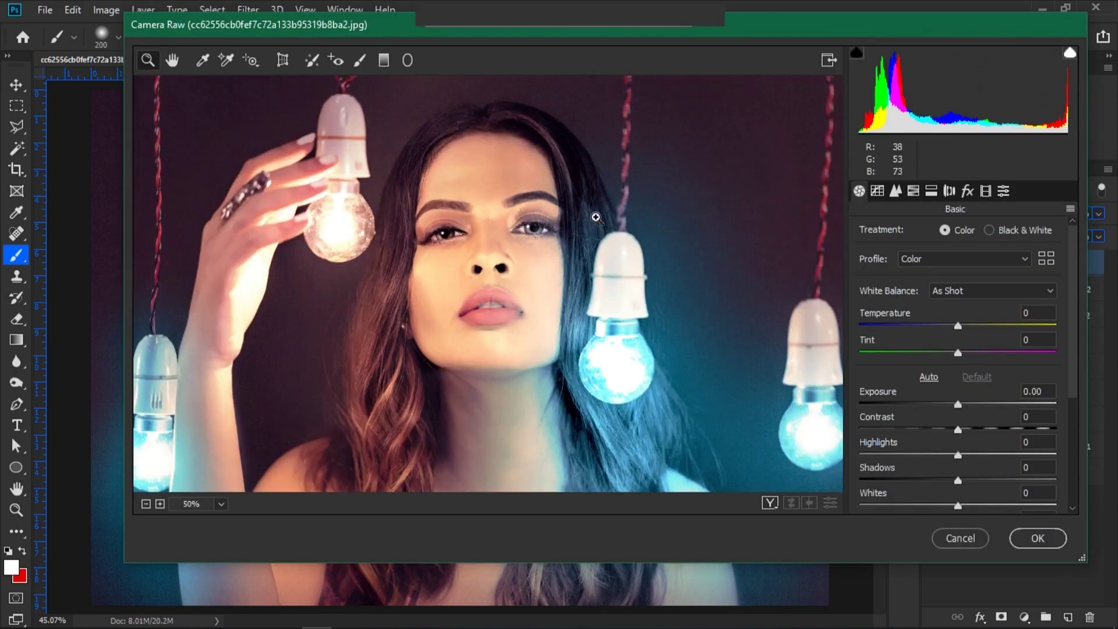
{"action": "key", "text": "ctrl+0"}
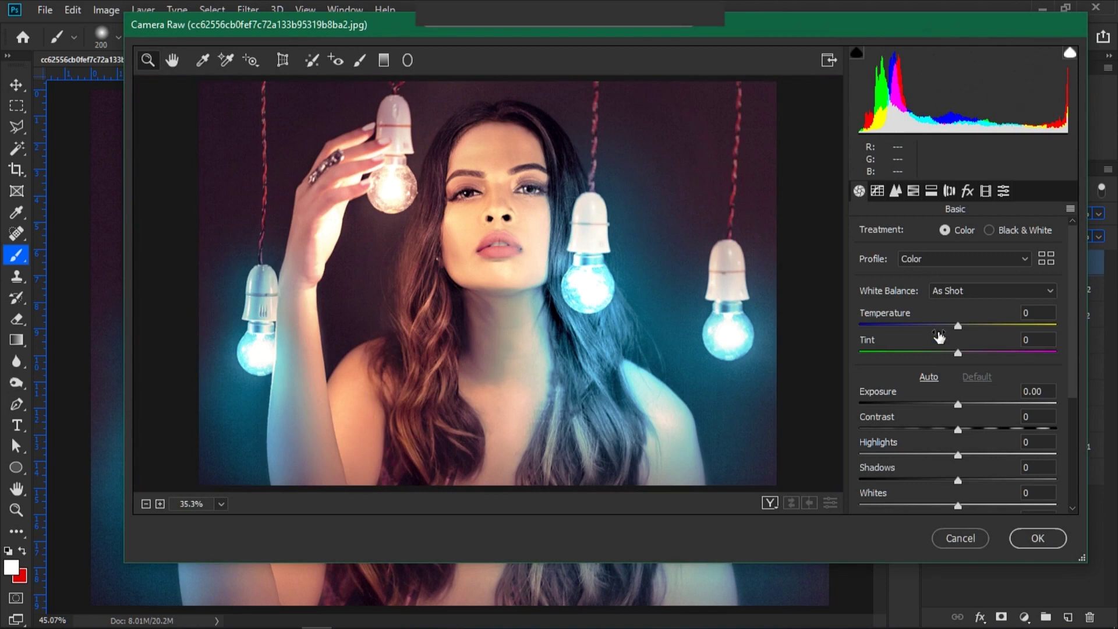
{"action": "left_click", "coordinate": [957, 327]}
{"action": "mouse_move", "coordinate": [958, 327]}
{"action": "left_mouse_down"}
{"action": "mouse_move", "coordinate": [948, 326]}
{"action": "mouse_move", "coordinate": [942, 353]}
{"action": "mouse_move", "coordinate": [952, 326]}
{"action": "left_mouse_up"}
{"action": "left_click_drag", "start_coordinate": [958, 405], "coordinate": [961, 404]}
Set highlights to -11, shadows to +3, blacks to +4 and vibrance to +8 in the basic adjustments
{"action": "scroll", "coordinate": [1073, 320], "scroll_direction": "down", "scroll_amount": 3}
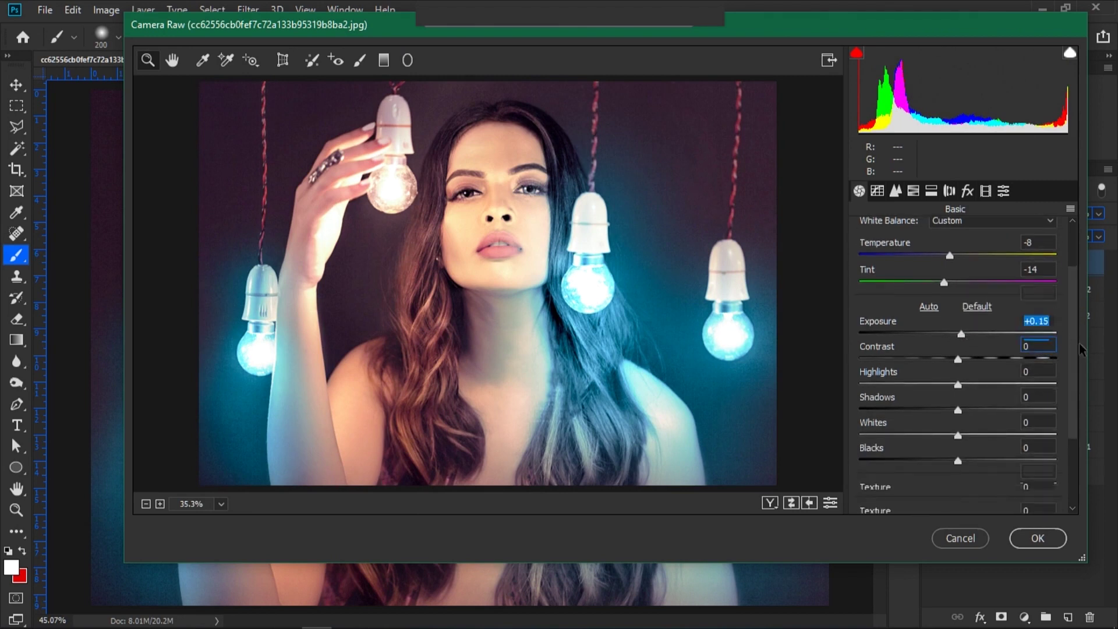
{"action": "mouse_move", "coordinate": [959, 384]}
{"action": "left_mouse_down"}
{"action": "mouse_move", "coordinate": [995, 385]}
{"action": "mouse_move", "coordinate": [948, 386]}
{"action": "left_mouse_up"}
{"action": "key", "text": "Tab"}
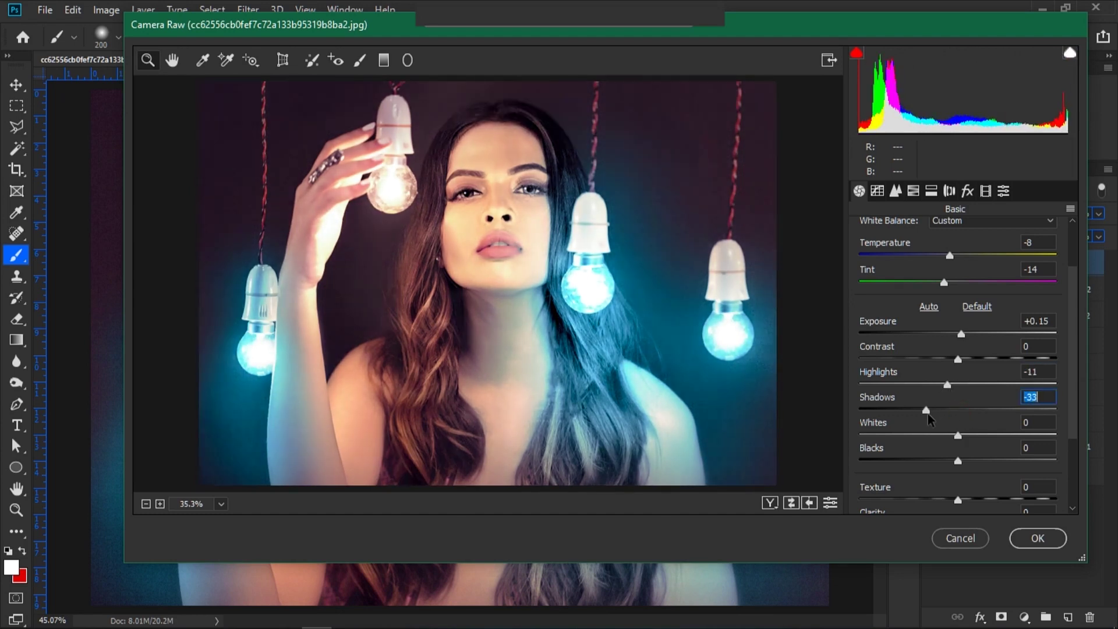
{"action": "left_click_drag", "start_coordinate": [959, 411], "coordinate": [962, 412]}
{"action": "mouse_move", "coordinate": [969, 460]}
{"action": "left_mouse_down"}
{"action": "mouse_move", "coordinate": [931, 464]}
{"action": "mouse_move", "coordinate": [992, 464]}
{"action": "mouse_move", "coordinate": [926, 465]}
{"action": "mouse_move", "coordinate": [963, 464]}
{"action": "left_mouse_up"}
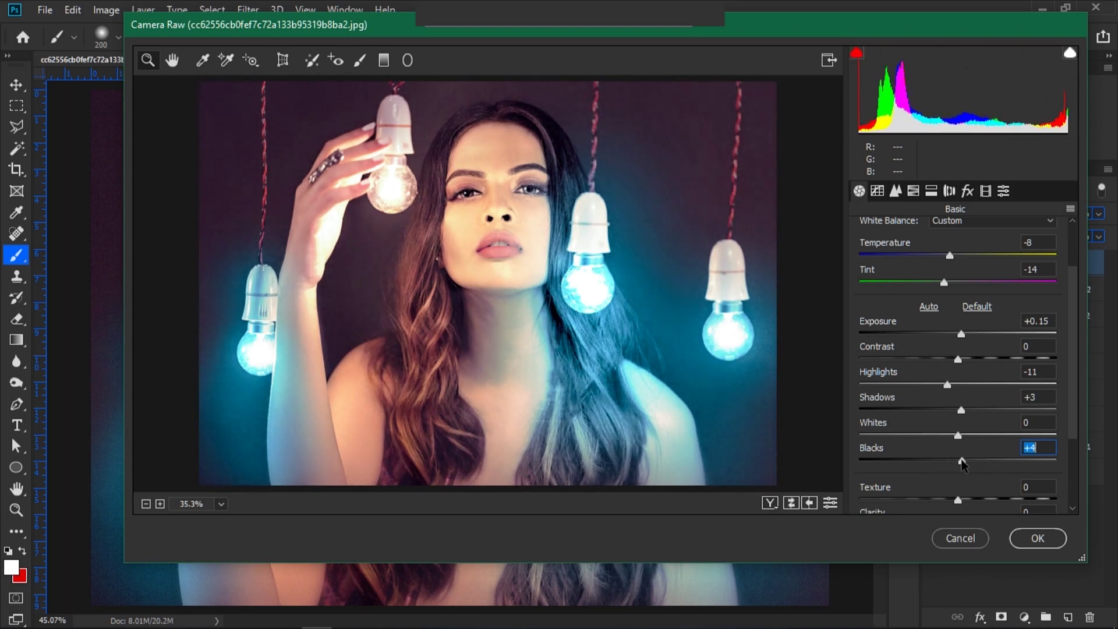
{"action": "scroll", "coordinate": [962, 464], "scroll_direction": "down", "scroll_amount": 4}
{"action": "mouse_move", "coordinate": [959, 483]}
{"action": "left_mouse_down"}
{"action": "mouse_move", "coordinate": [996, 487]}
{"action": "mouse_move", "coordinate": [967, 488]}
{"action": "left_mouse_up"}
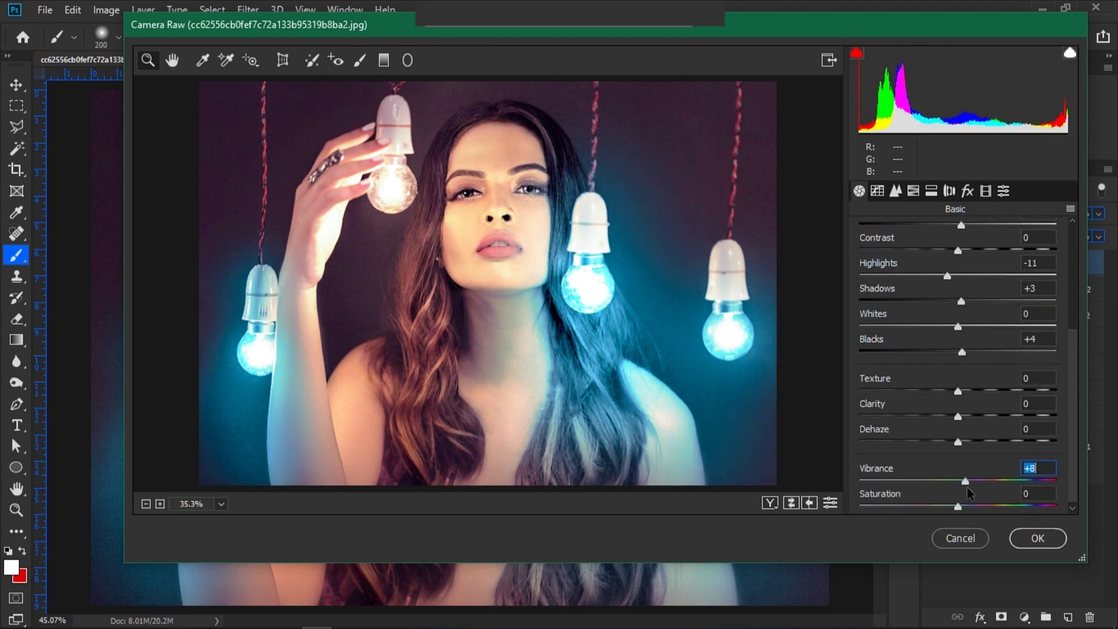
Sharpen the image in the Camera Raw detail settings by raising the sharpening amount and adjusting its masking
{"action": "left_click", "coordinate": [895, 192]}
{"action": "left_click", "coordinate": [861, 258]}
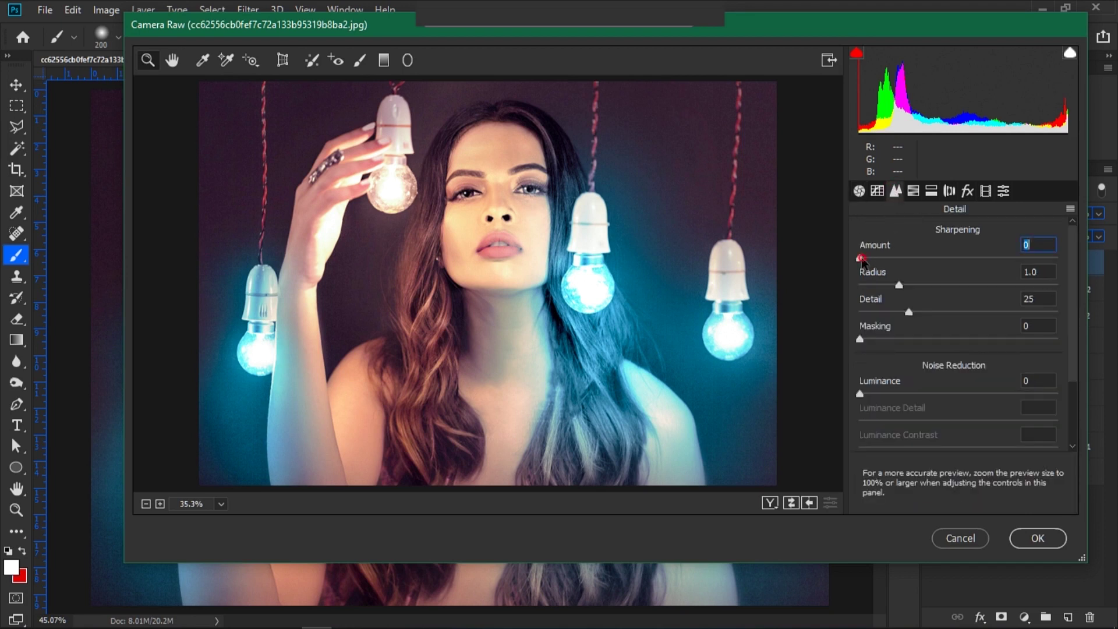
{"action": "left_click_drag", "start_coordinate": [862, 260], "coordinate": [939, 272]}
{"action": "left_click", "coordinate": [862, 341]}
Set the HSL luminance of blues to +12 and yellows to +8, and darken oranges slightly
{"action": "left_click", "coordinate": [915, 191]}
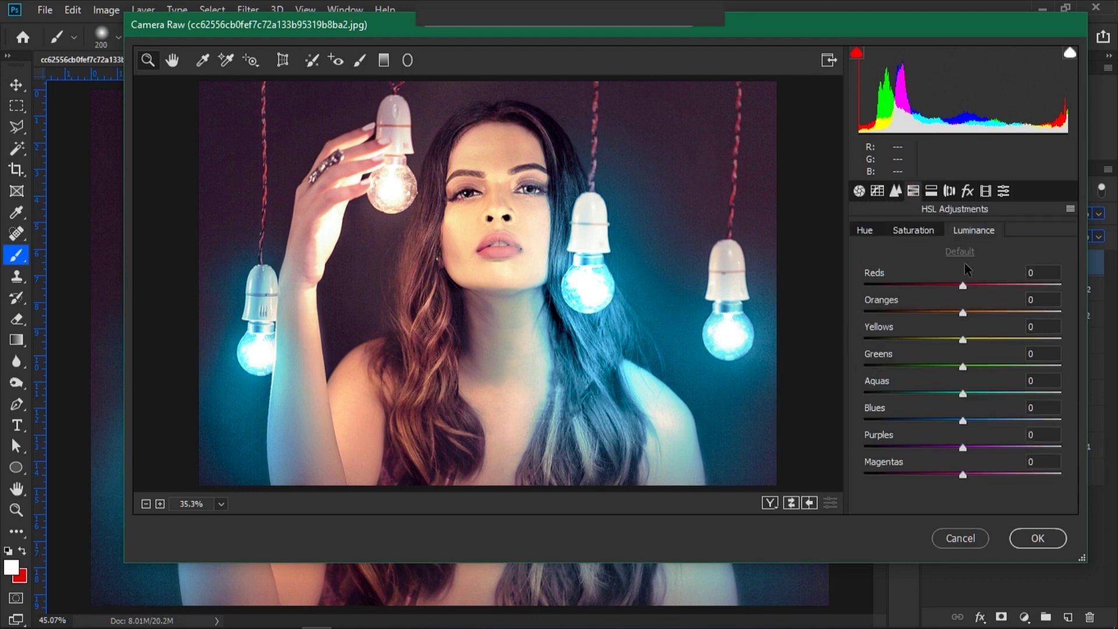
{"action": "mouse_move", "coordinate": [963, 421]}
{"action": "left_mouse_down"}
{"action": "mouse_move", "coordinate": [925, 423]}
{"action": "mouse_move", "coordinate": [987, 422]}
{"action": "mouse_move", "coordinate": [976, 423]}
{"action": "left_mouse_up"}
{"action": "mouse_move", "coordinate": [963, 339]}
{"action": "left_mouse_down"}
{"action": "mouse_move", "coordinate": [987, 342]}
{"action": "mouse_move", "coordinate": [925, 345]}
{"action": "mouse_move", "coordinate": [972, 344]}
{"action": "left_mouse_up"}
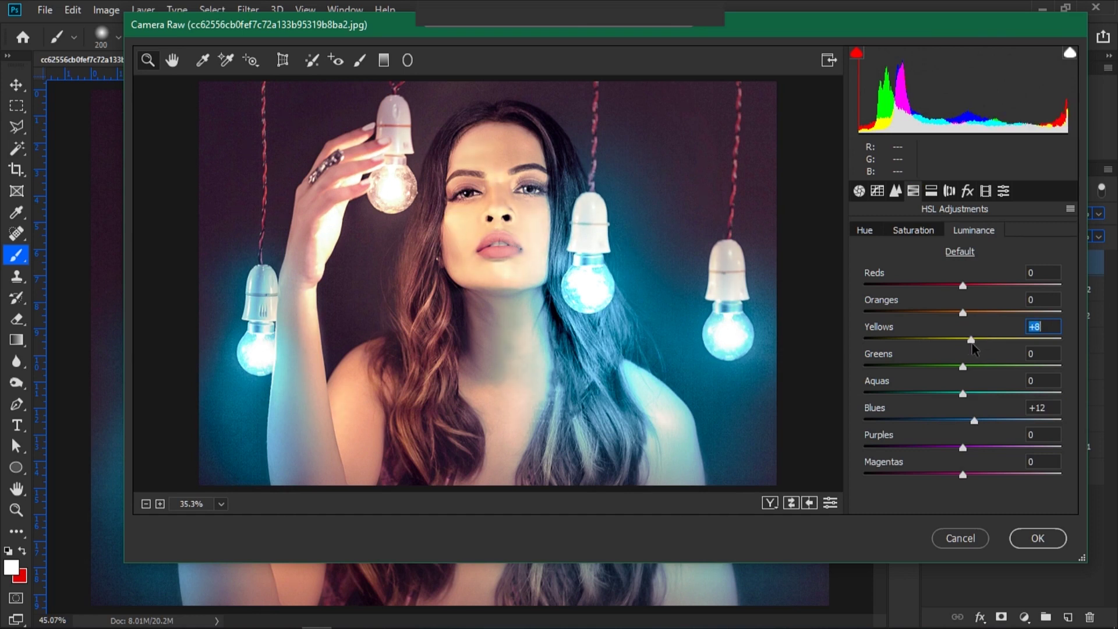
{"action": "mouse_move", "coordinate": [963, 315]}
{"action": "left_mouse_down"}
{"action": "mouse_move", "coordinate": [998, 317]}
{"action": "mouse_move", "coordinate": [944, 319]}
{"action": "mouse_move", "coordinate": [957, 316]}
{"action": "left_mouse_up"}
Set HSL saturation to +20 for blues and -8 for oranges, lower yellows, raise reds slightly, and apply the filter
{"action": "left_click", "coordinate": [897, 232]}
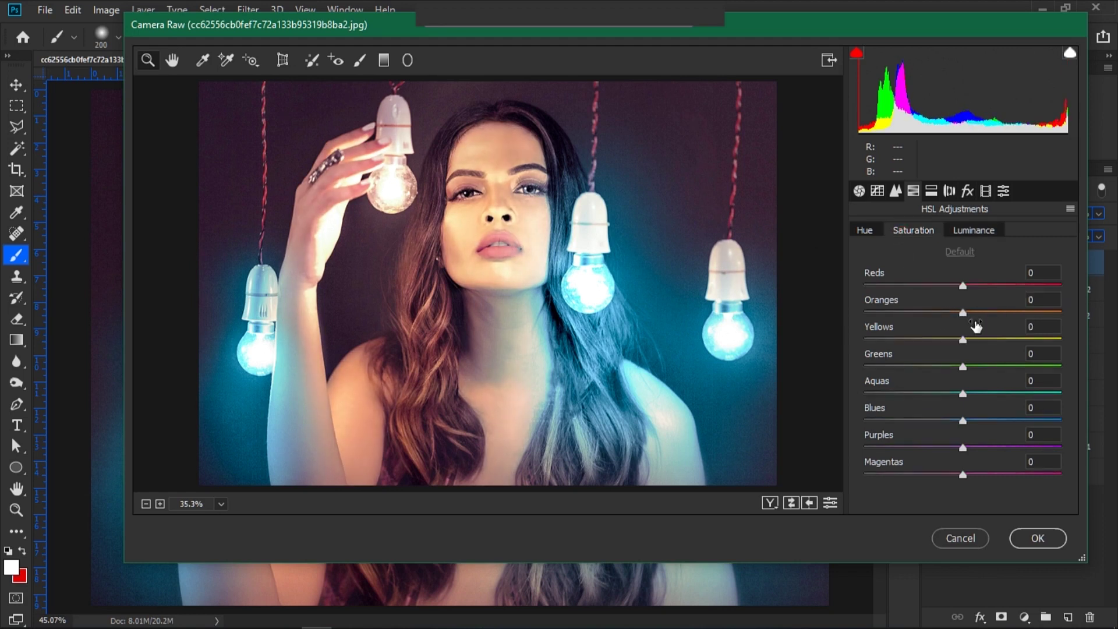
{"action": "mouse_move", "coordinate": [965, 426]}
{"action": "left_mouse_down"}
{"action": "mouse_move", "coordinate": [1041, 427]}
{"action": "mouse_move", "coordinate": [938, 425]}
{"action": "mouse_move", "coordinate": [1018, 429]}
{"action": "mouse_move", "coordinate": [981, 427]}
{"action": "left_mouse_up"}
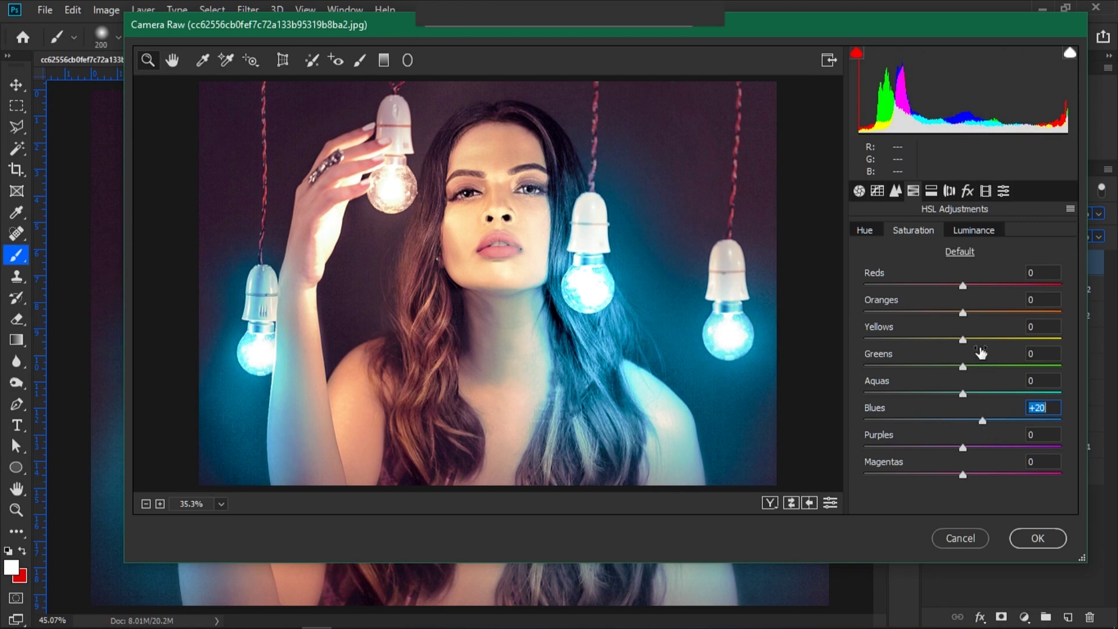
{"action": "left_click", "coordinate": [965, 310]}
{"action": "left_click_drag", "start_coordinate": [966, 314], "coordinate": [925, 340]}
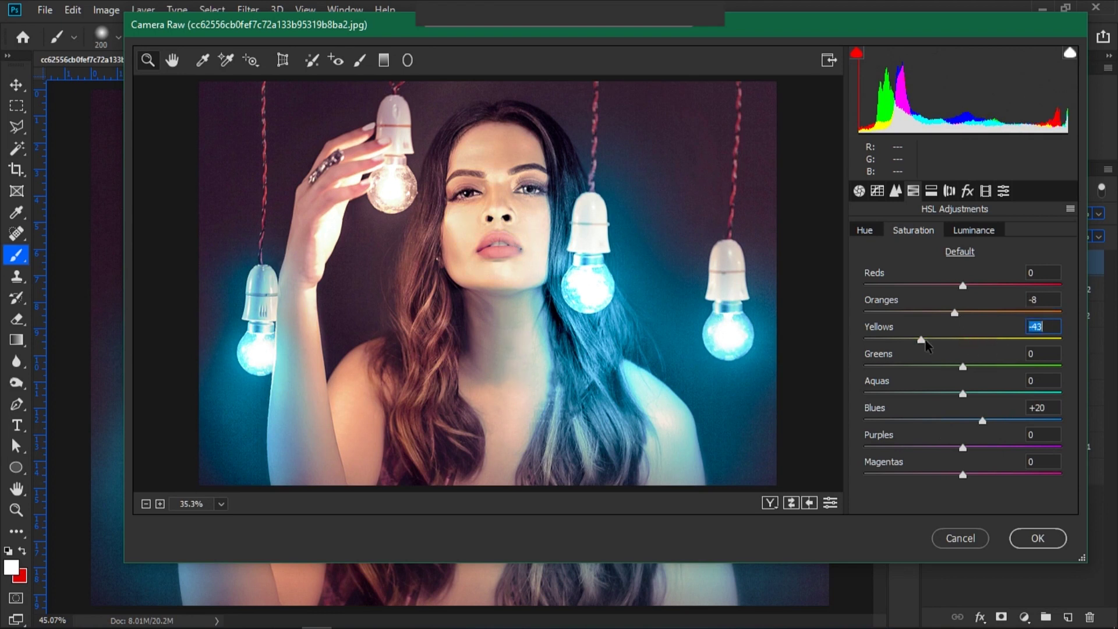
{"action": "left_click_drag", "start_coordinate": [931, 341], "coordinate": [949, 342]}
{"action": "mouse_move", "coordinate": [963, 287]}
{"action": "left_mouse_down"}
{"action": "mouse_move", "coordinate": [1020, 287]}
{"action": "mouse_move", "coordinate": [973, 288]}
{"action": "left_mouse_up"}
{"action": "left_click", "coordinate": [1035, 539]}
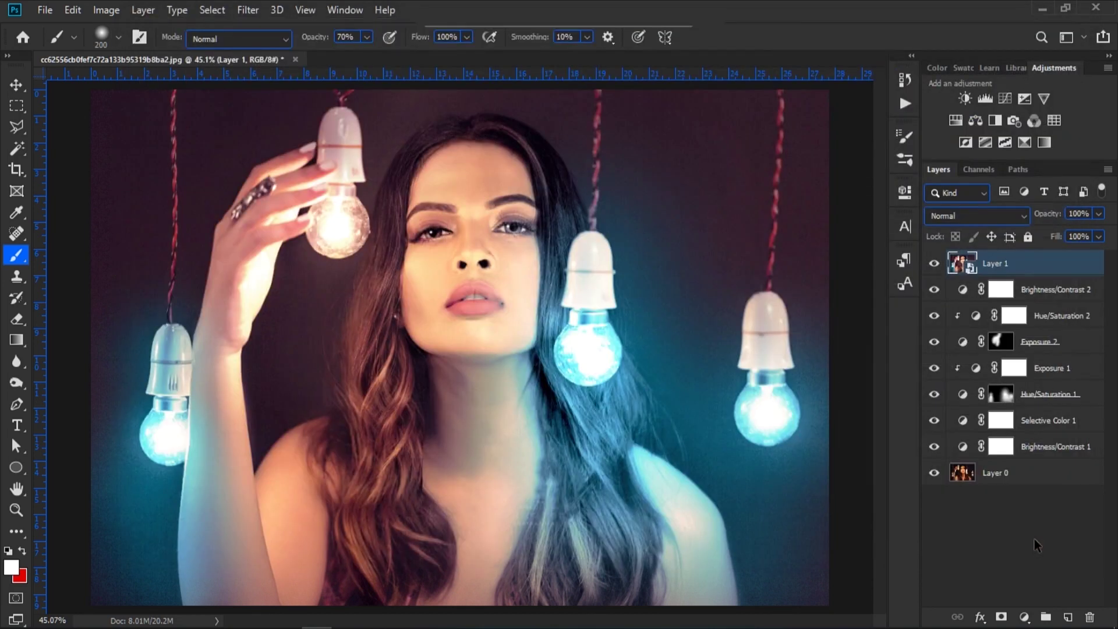